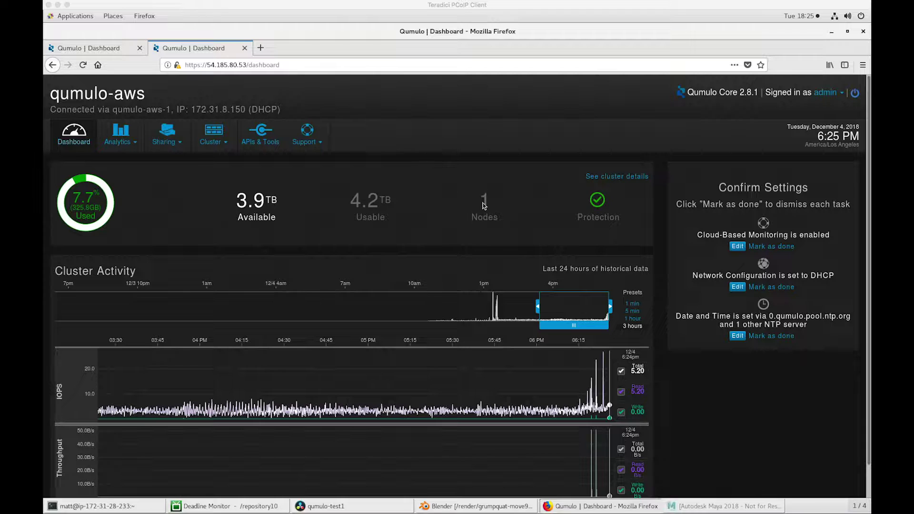
Open grumpquat-maya-100.mb from the /render folder in Maya, discarding the untitled scene
click(710, 506)
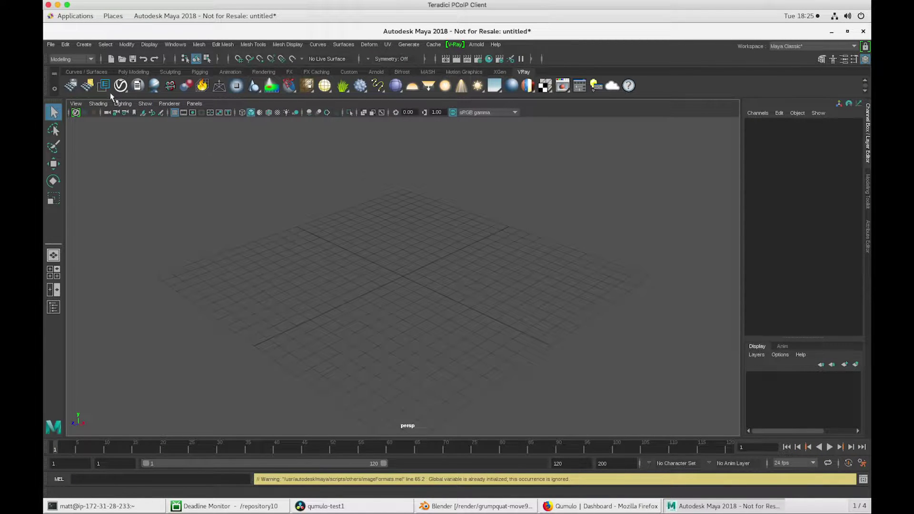
click(52, 45)
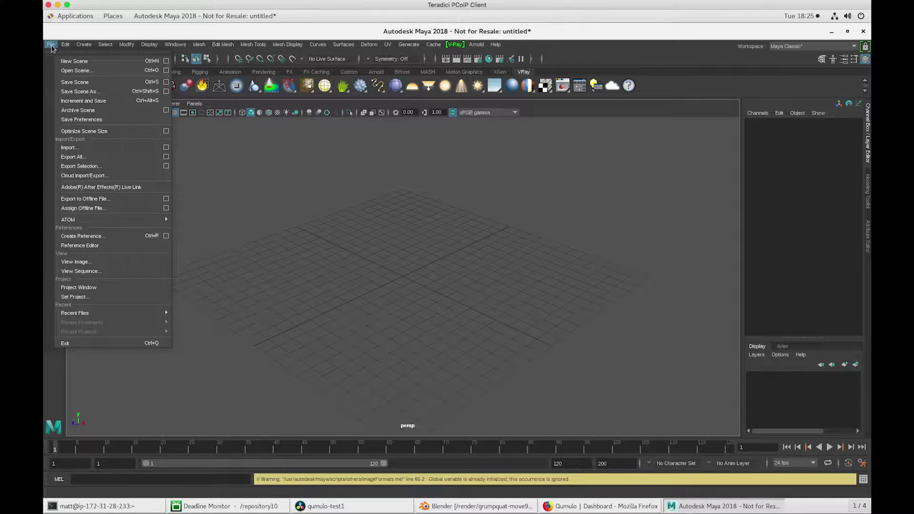
click(74, 70)
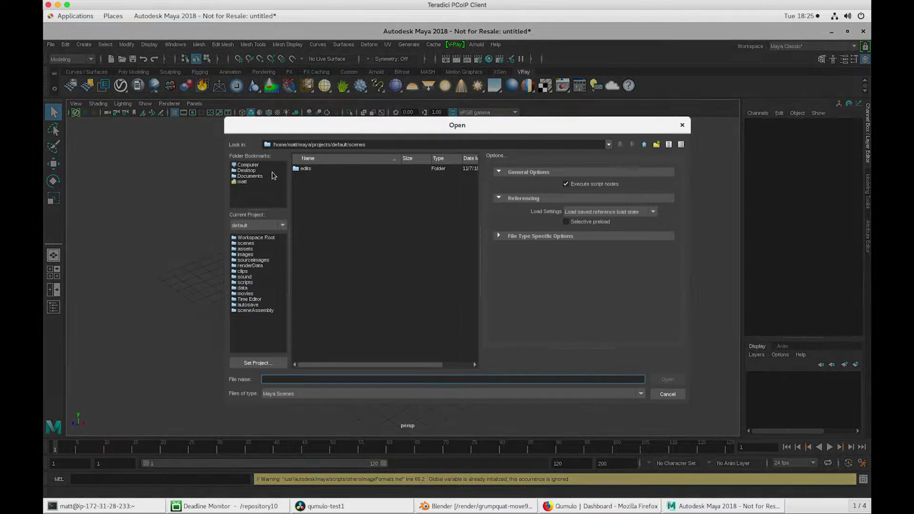
click(248, 165)
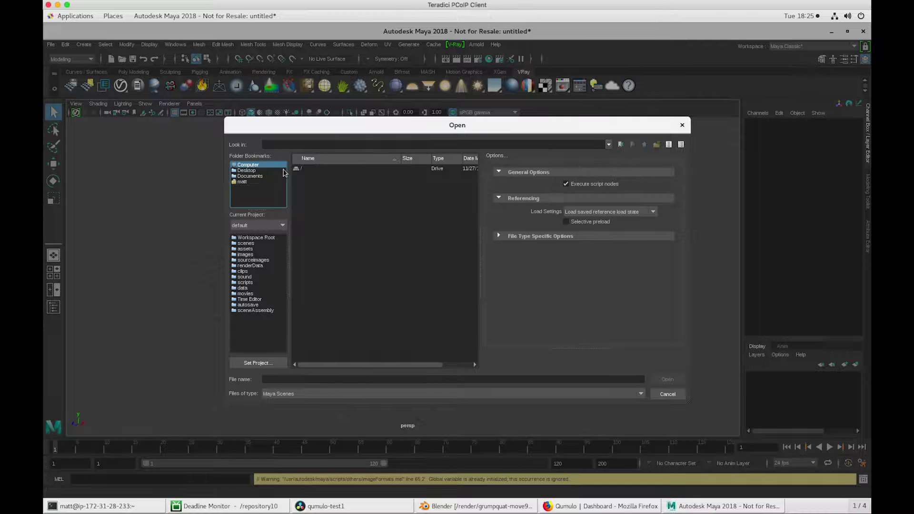
double_click(305, 170)
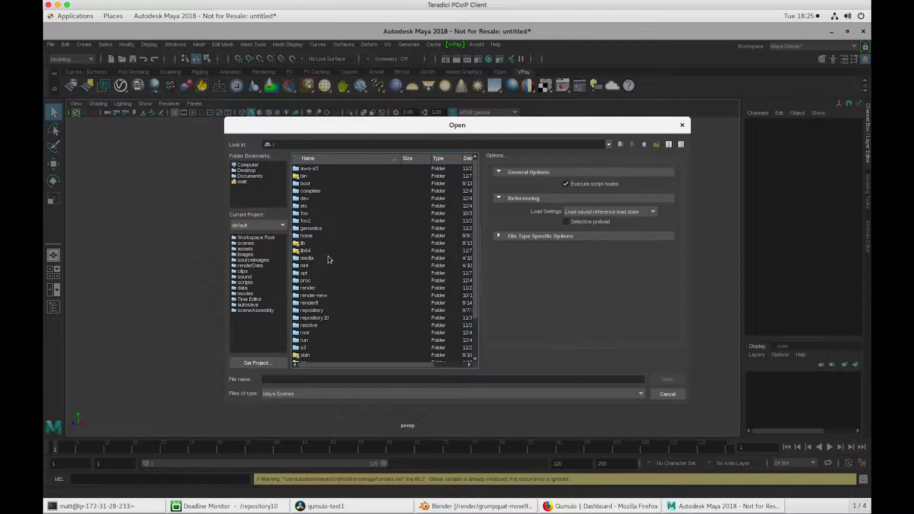
double_click(309, 288)
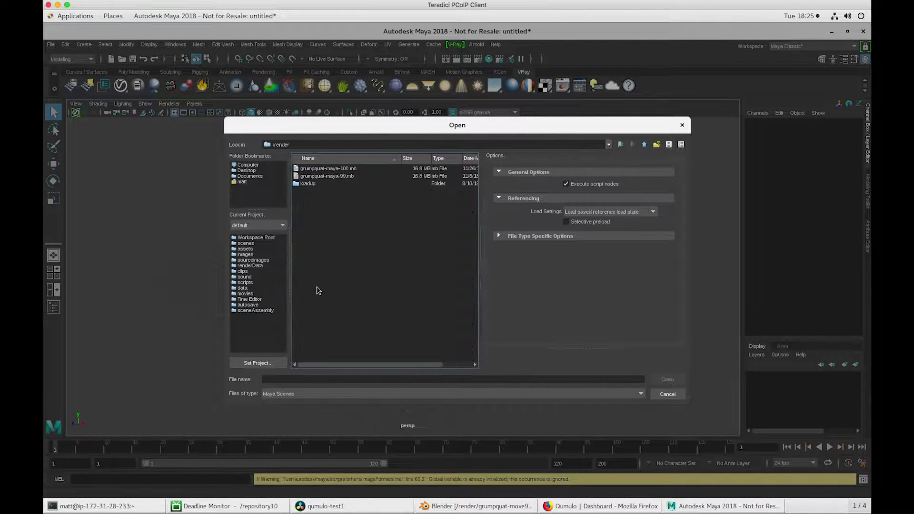
double_click(329, 169)
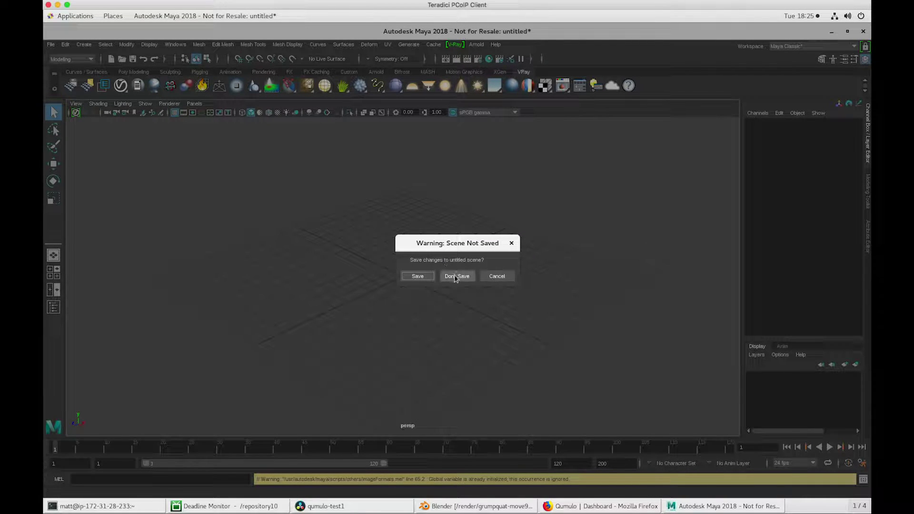
click(456, 276)
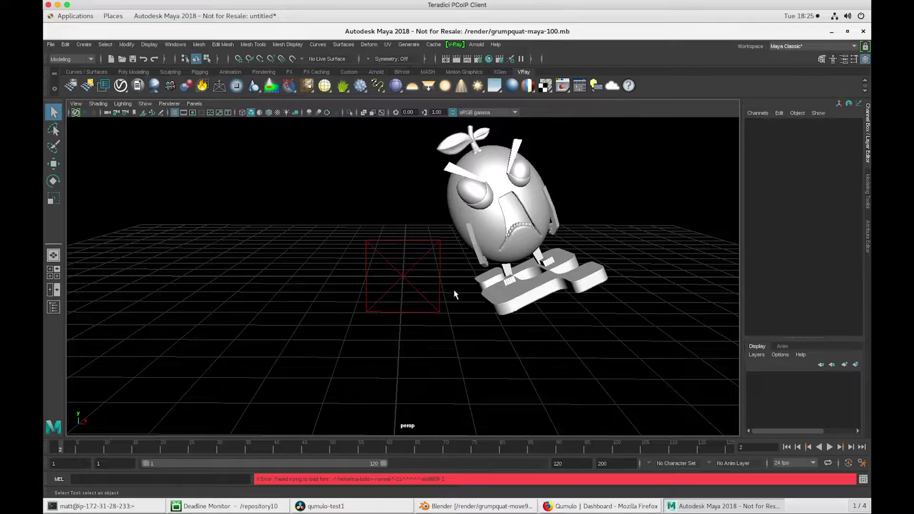
Orbit the viewport around the grumpquat character and open the Render View window
alt+drag(454, 295, 343, 279)
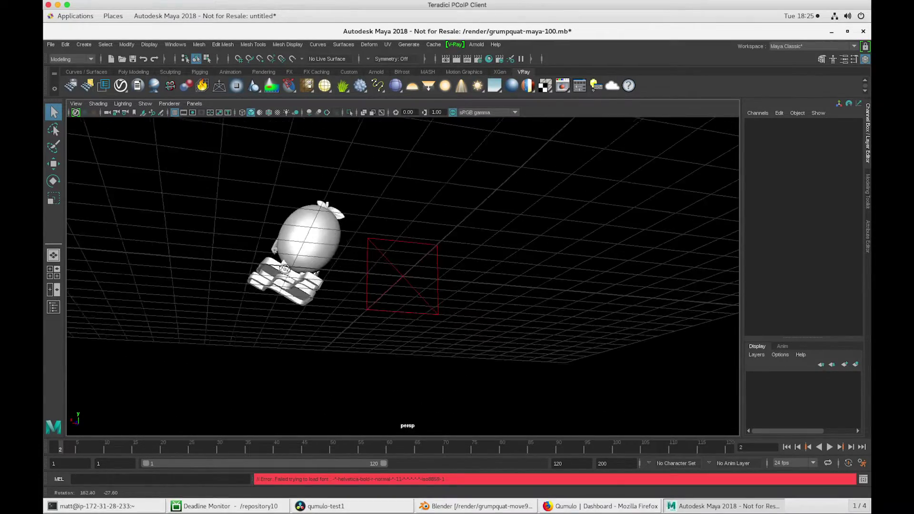
mouse_move(286, 269)
alt+mouse_down()
mouse_move(477, 285)
mouse_move(456, 289)
alt+mouse_up()
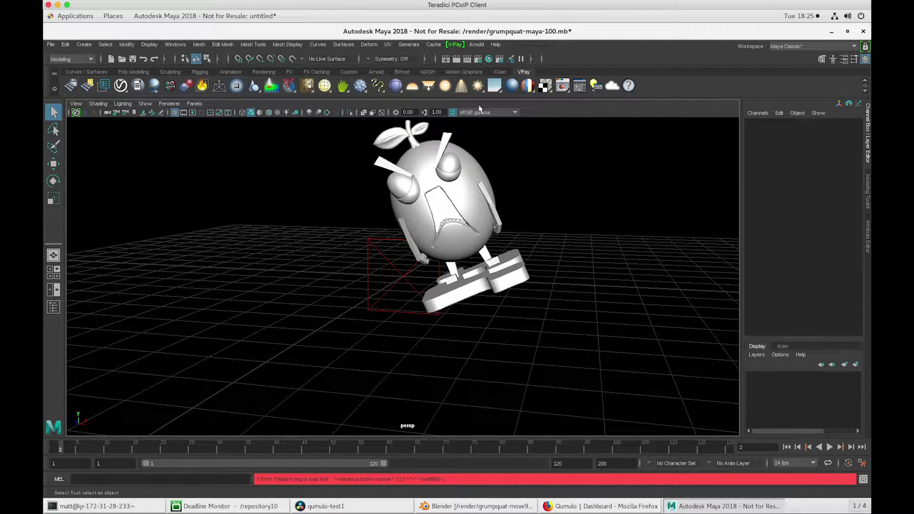
click(446, 59)
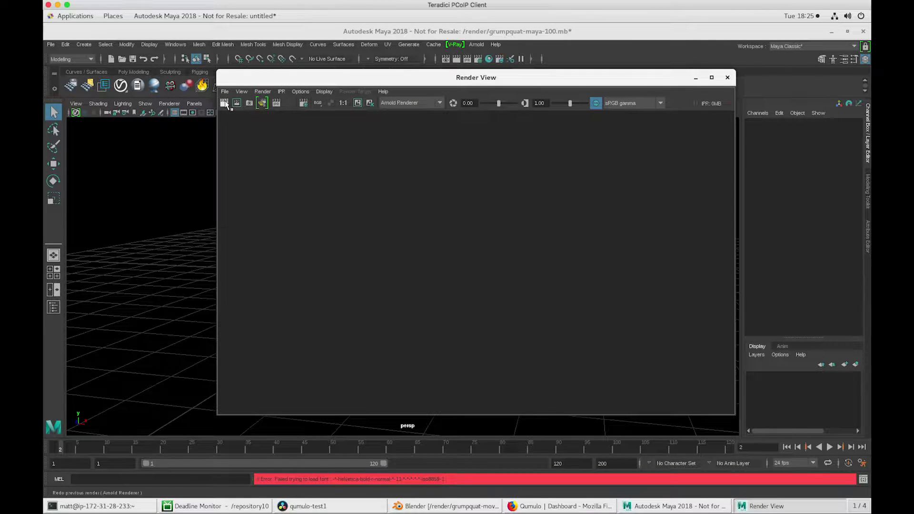
Render frame 2 of the grumpquat character with Arnold, then minimize Render View and hide Maya
click(224, 105)
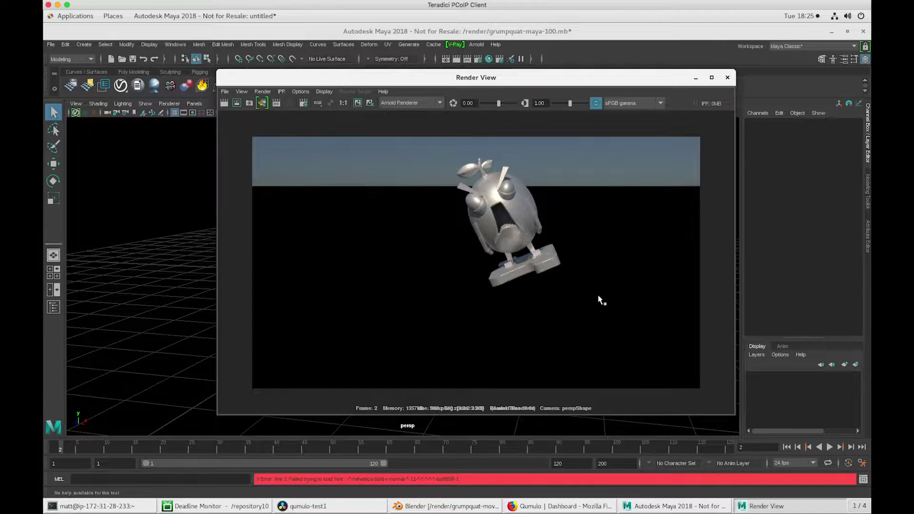
click(696, 77)
click(831, 31)
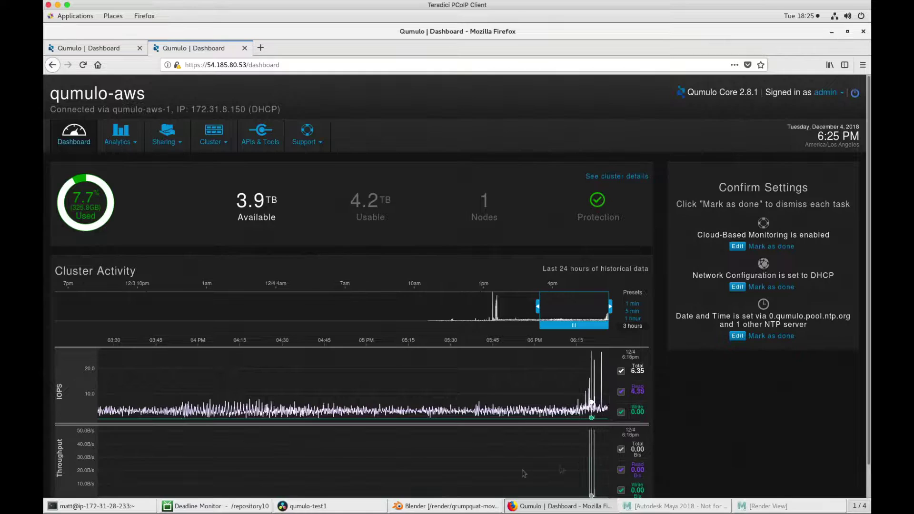
Play the grumpquat animation in Blender and stop playback at frame 56
click(447, 507)
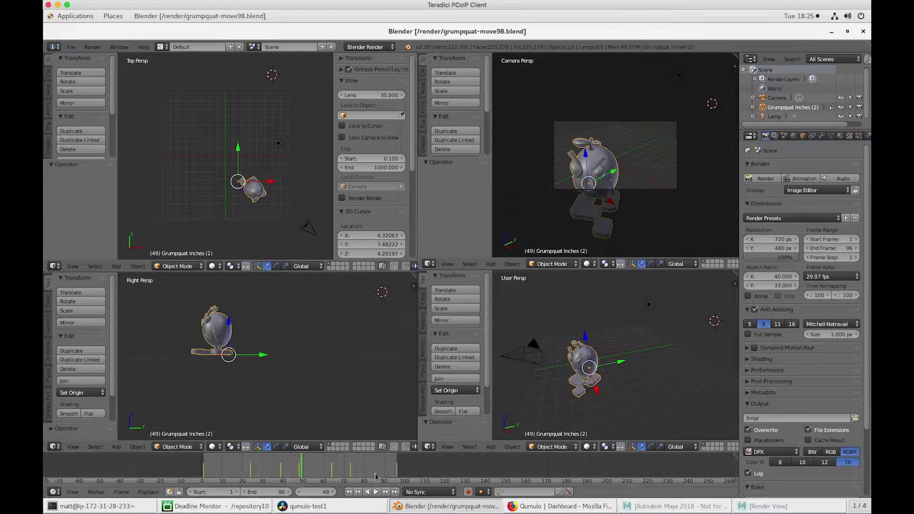
key(alt+a)
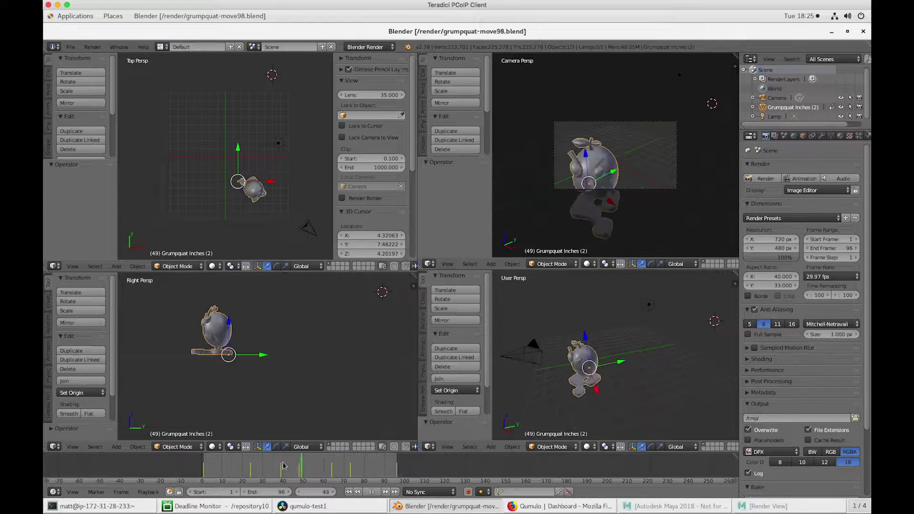
click(349, 468)
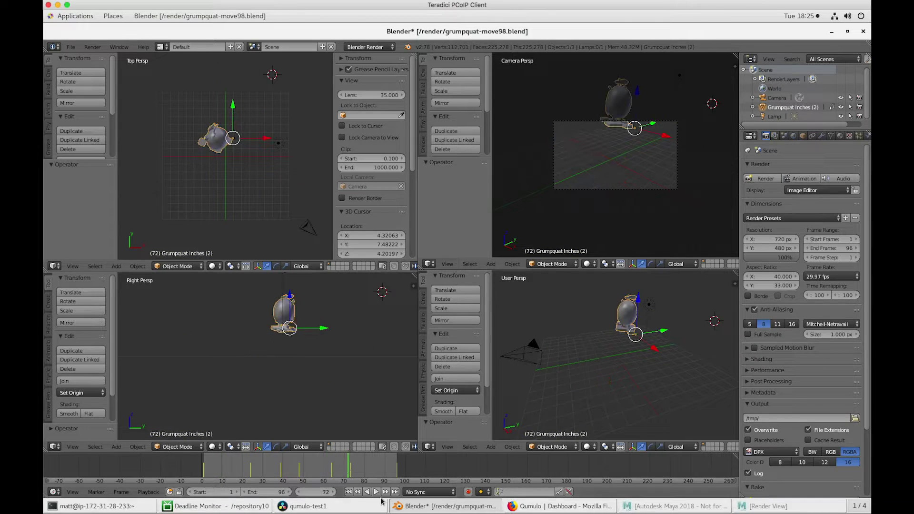
click(377, 493)
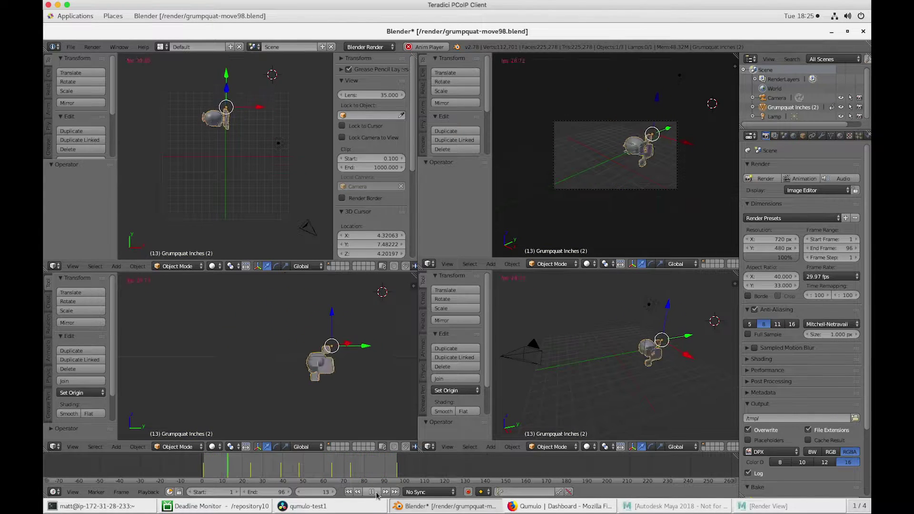
click(377, 495)
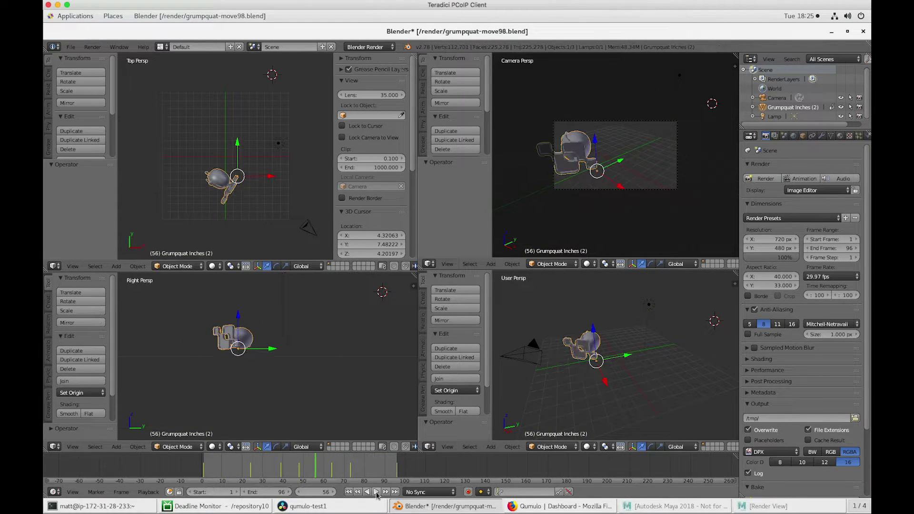
Save the Blender scene as the incremented version grumpquat-move99.blend
click(73, 48)
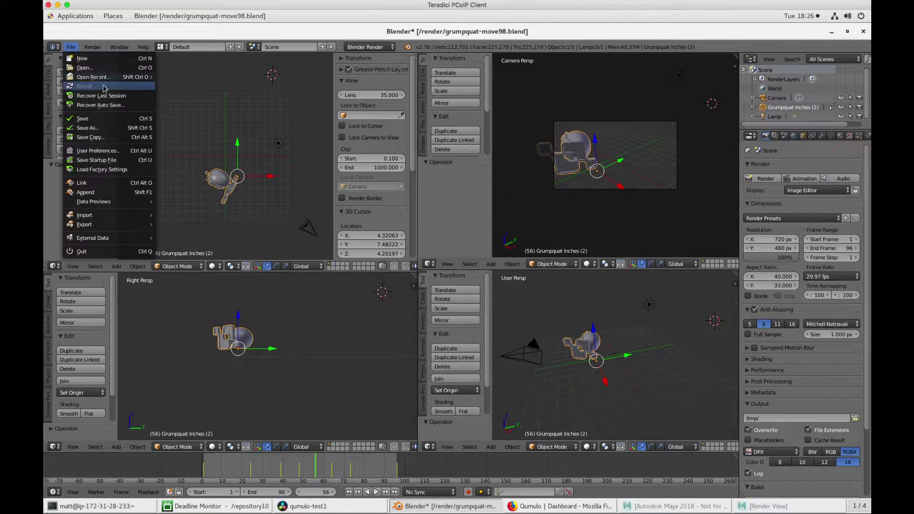
click(108, 121)
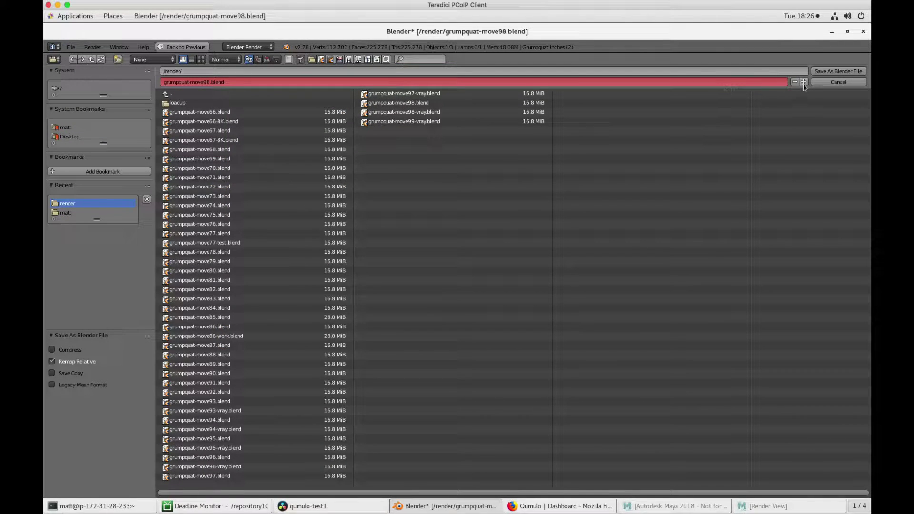
click(803, 82)
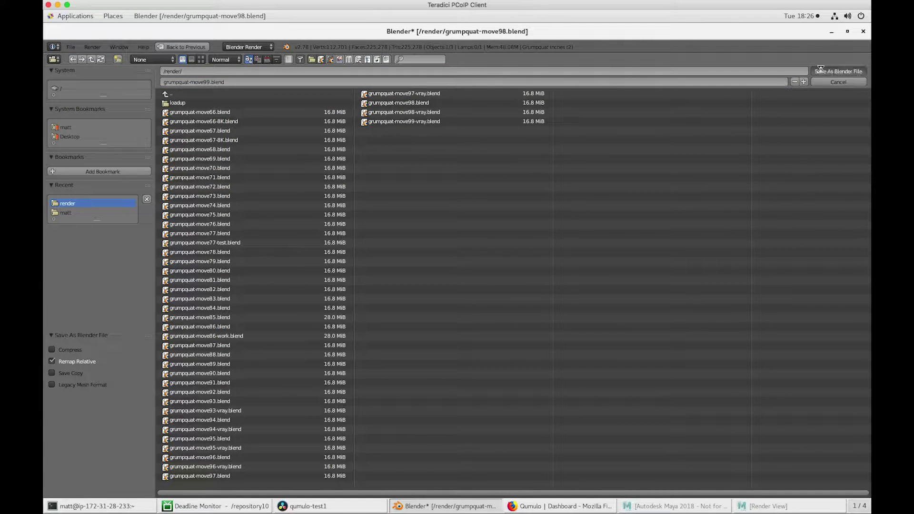
click(836, 70)
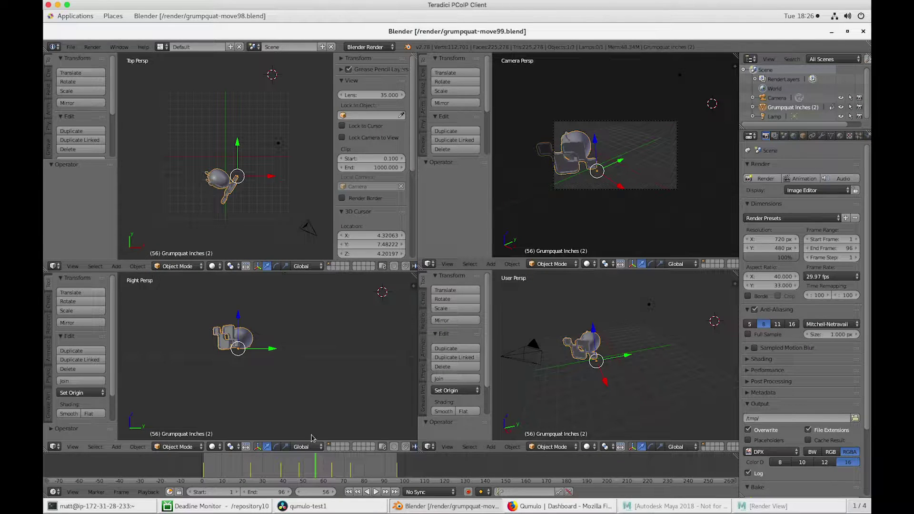
Start a Blender job submission in Deadline and select the job name for replacement
click(214, 506)
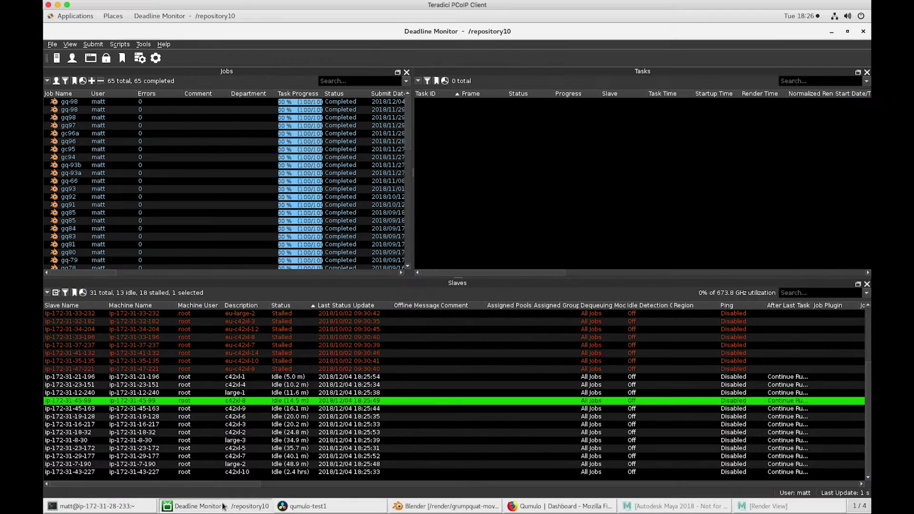
click(94, 44)
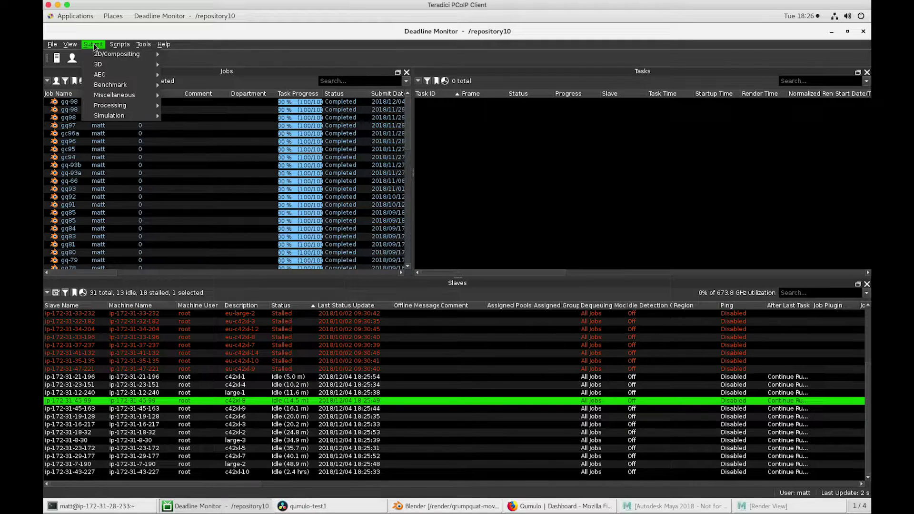
mouse_move(118, 64)
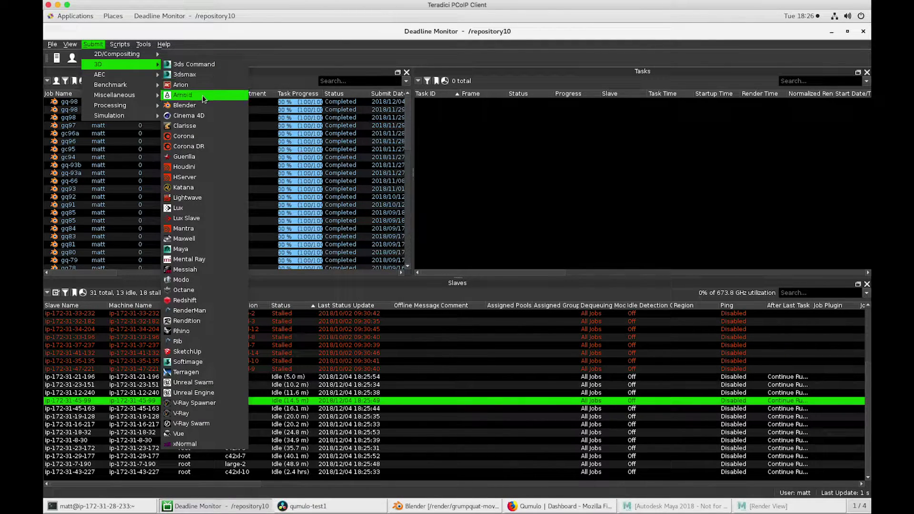
click(204, 105)
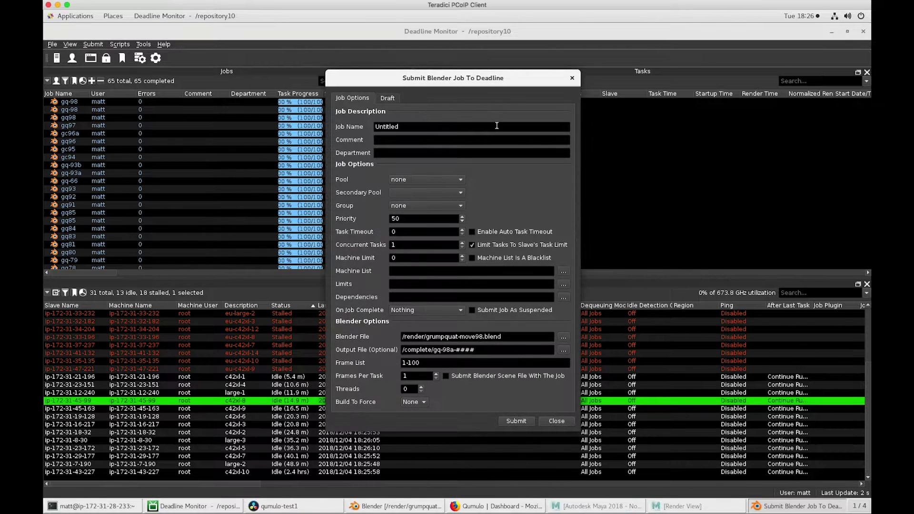
double_click(394, 126)
text(gq)
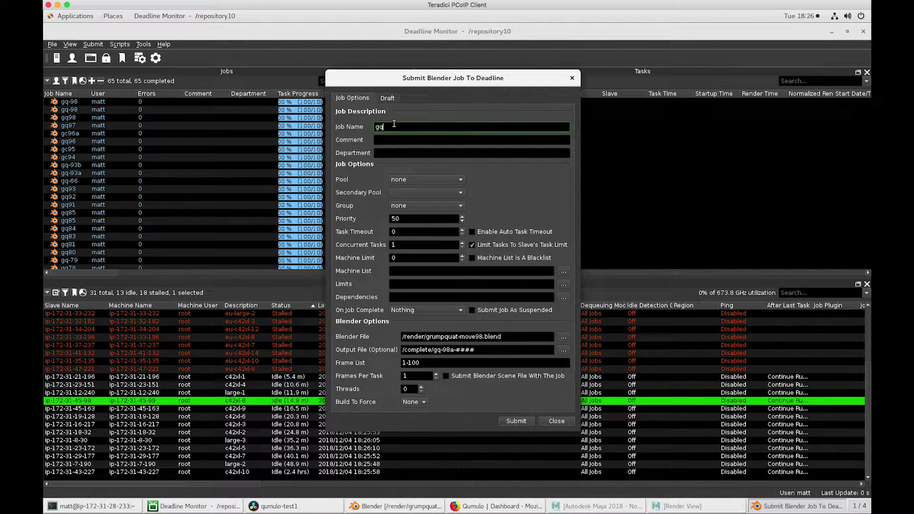
text(99)
Set the job's scene to grumpquat-move99.blend and edit the output path to /complete/gq-99-####
click(564, 336)
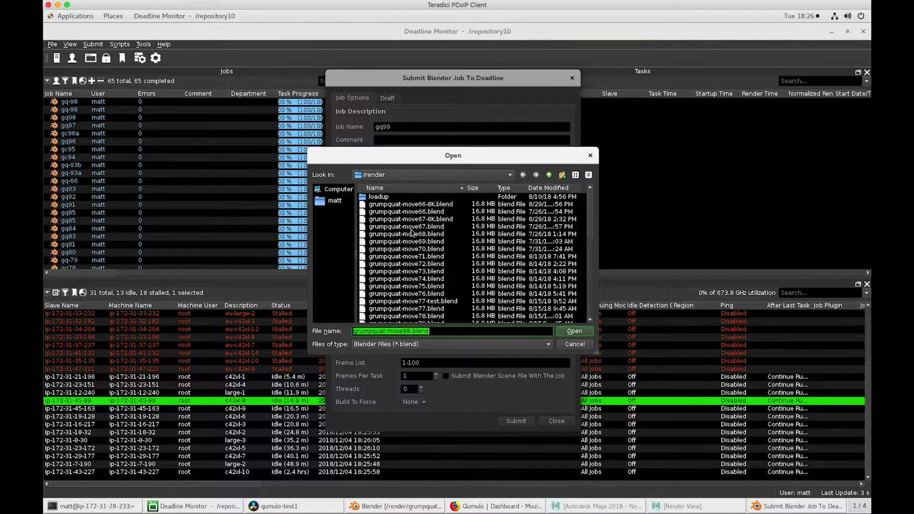
click(542, 190)
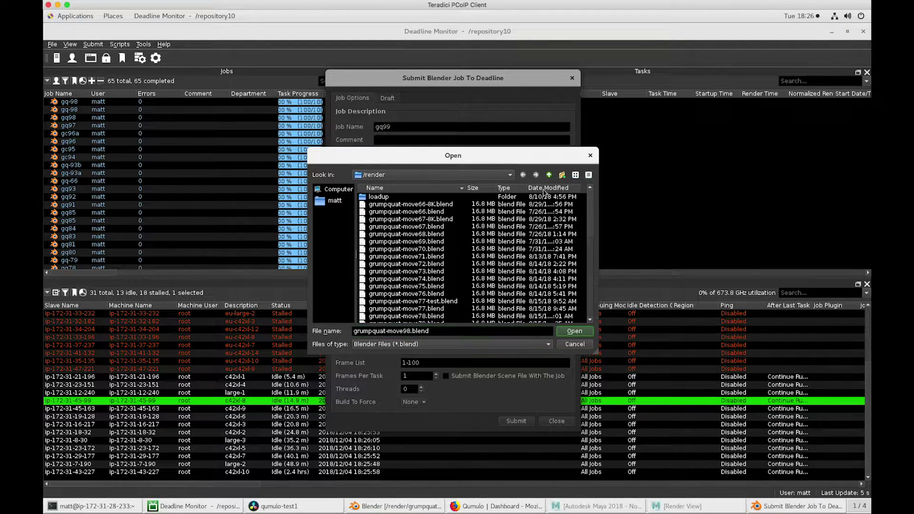
click(544, 190)
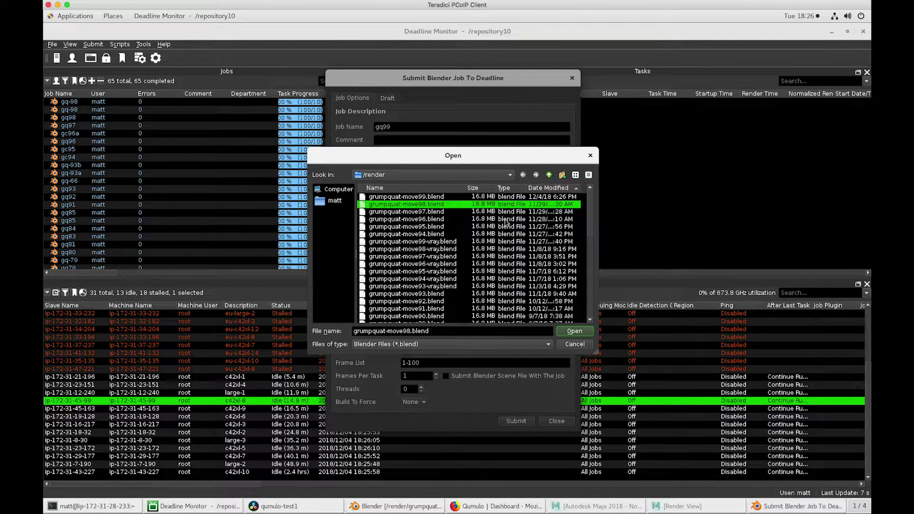
click(421, 197)
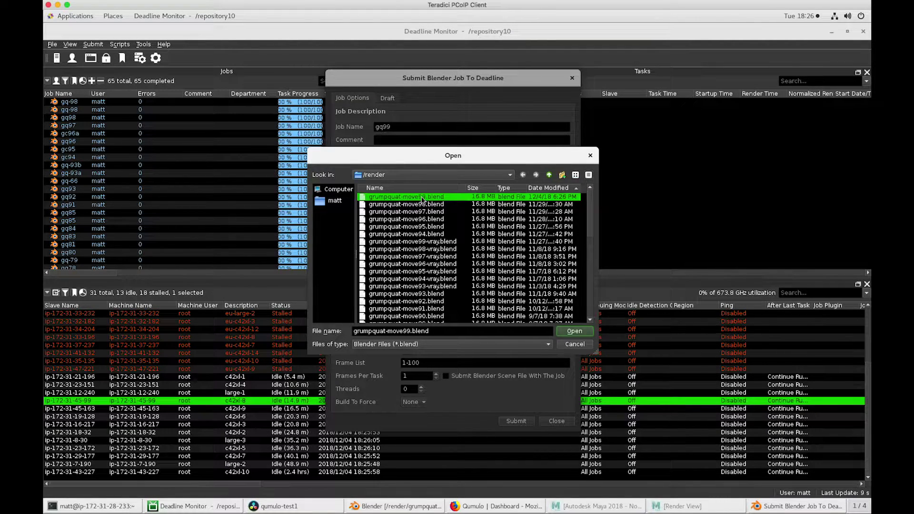
double_click(422, 197)
click(450, 350)
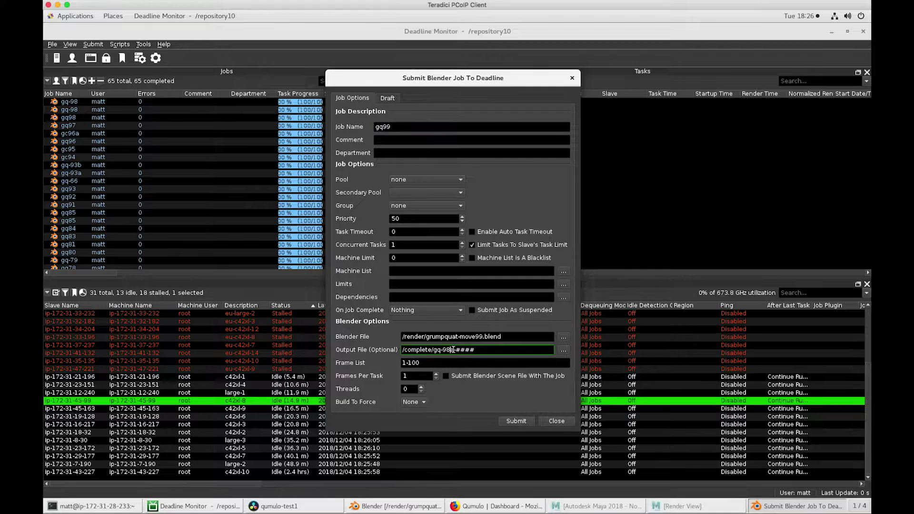
key(BackSpace)
key(BackSpace)
text(9)
Submit the gq99 job, close the submitter, and view its 100 tasks before switching to Qumulo
click(522, 423)
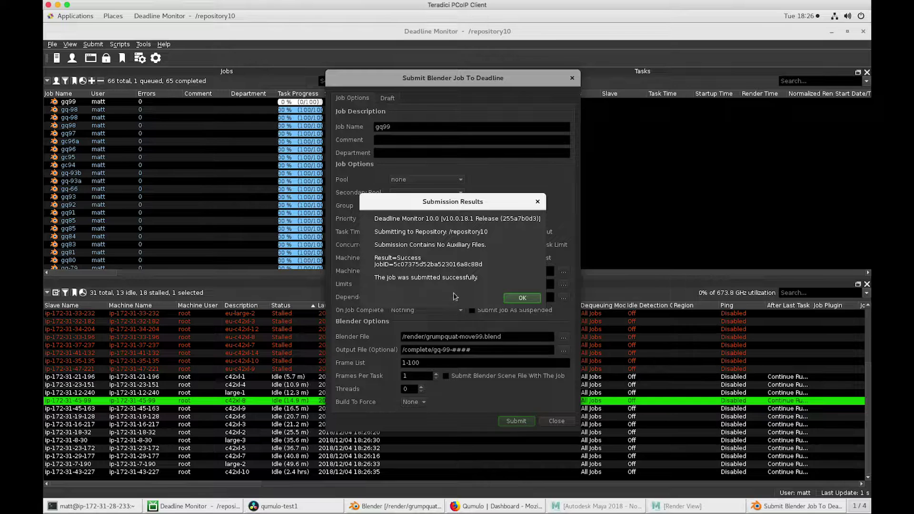
click(522, 298)
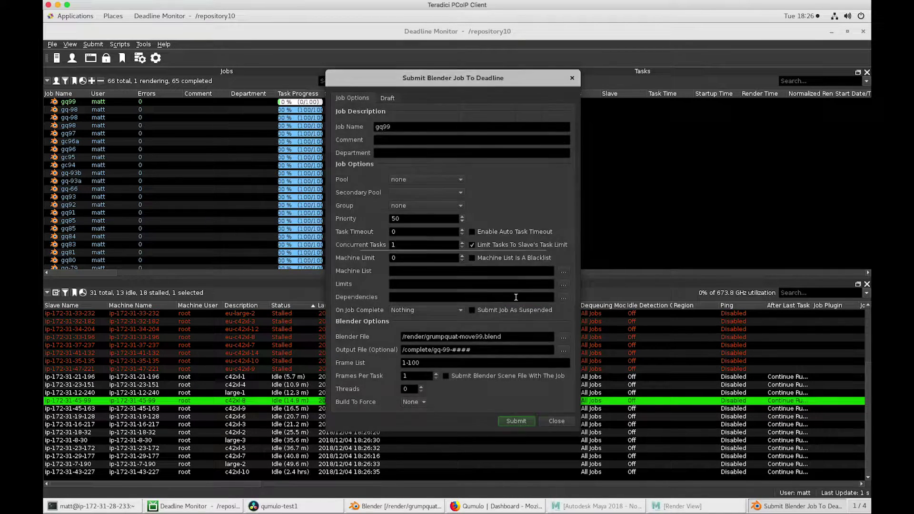
click(556, 422)
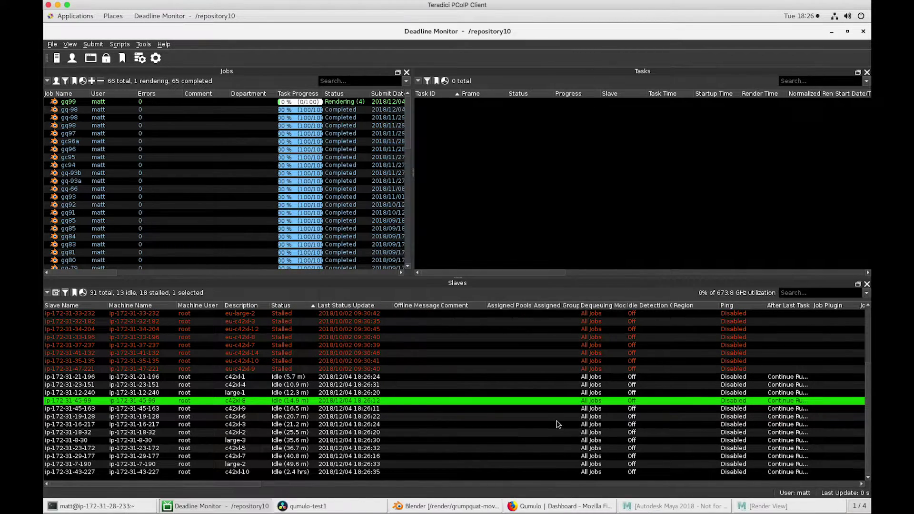
click(284, 102)
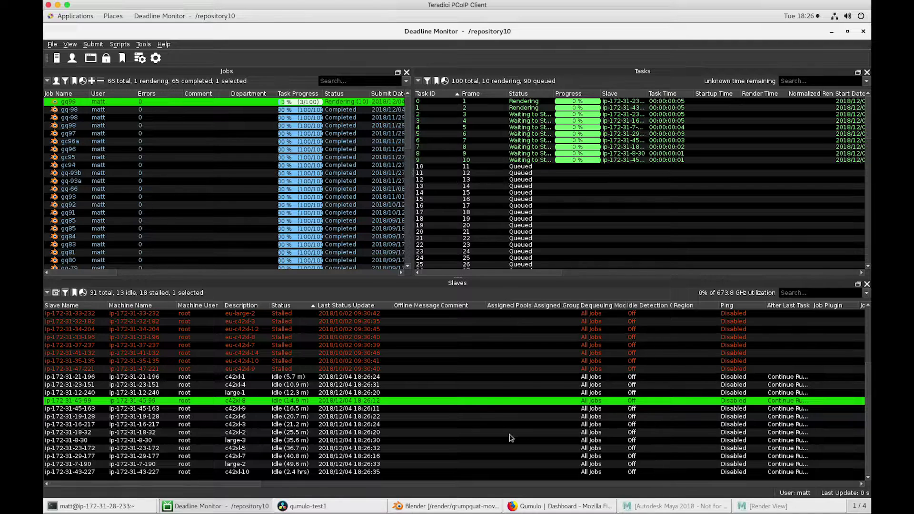
click(551, 507)
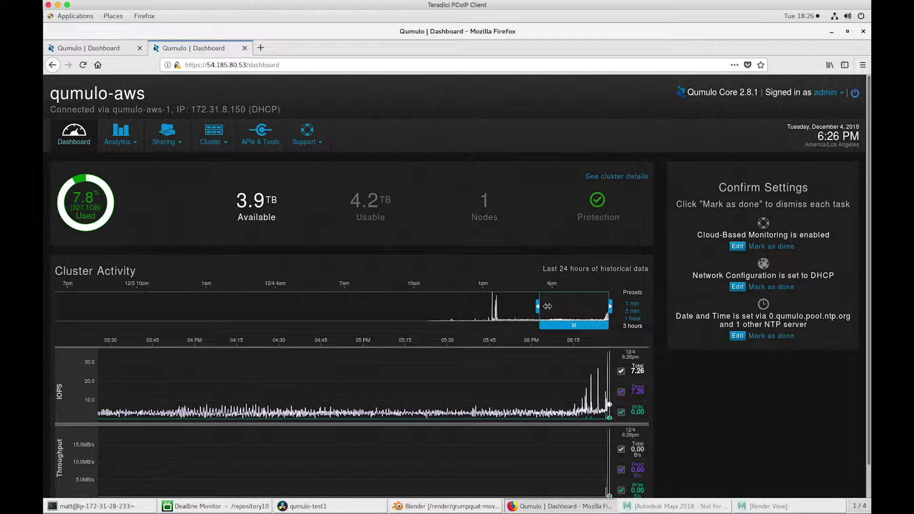
Narrow Cluster Activity to recent minutes, check Throughput Hot Spots, then open Activity by Client
drag(537, 305, 585, 306)
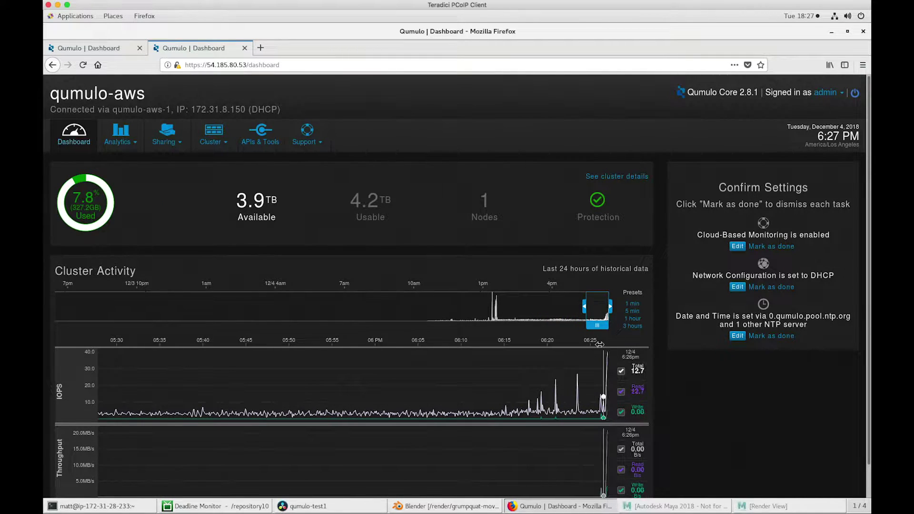
scroll(614, 385, down, 1)
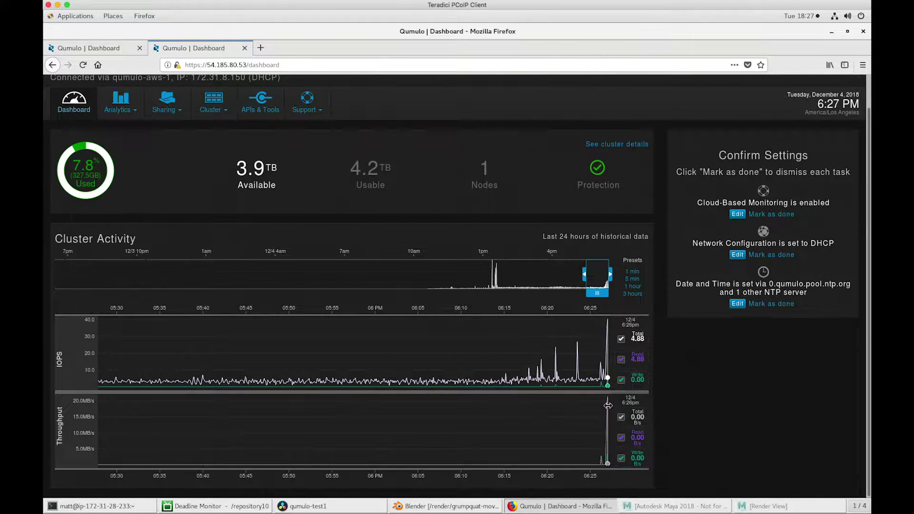
scroll(286, 286, up, 1)
click(120, 108)
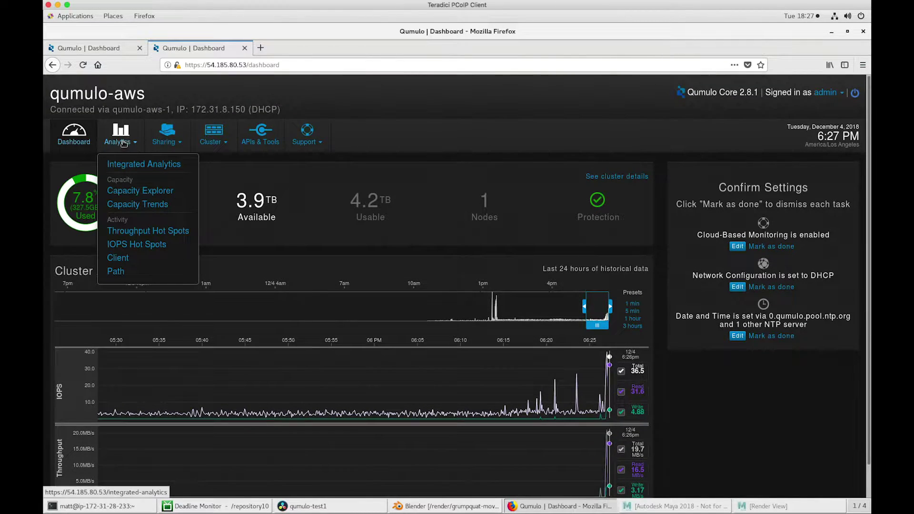
click(148, 230)
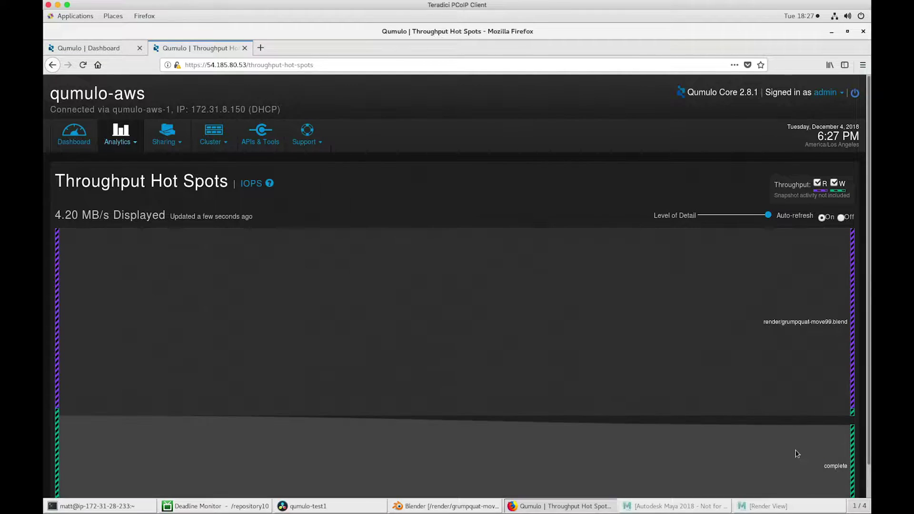
scroll(797, 452, down, 1)
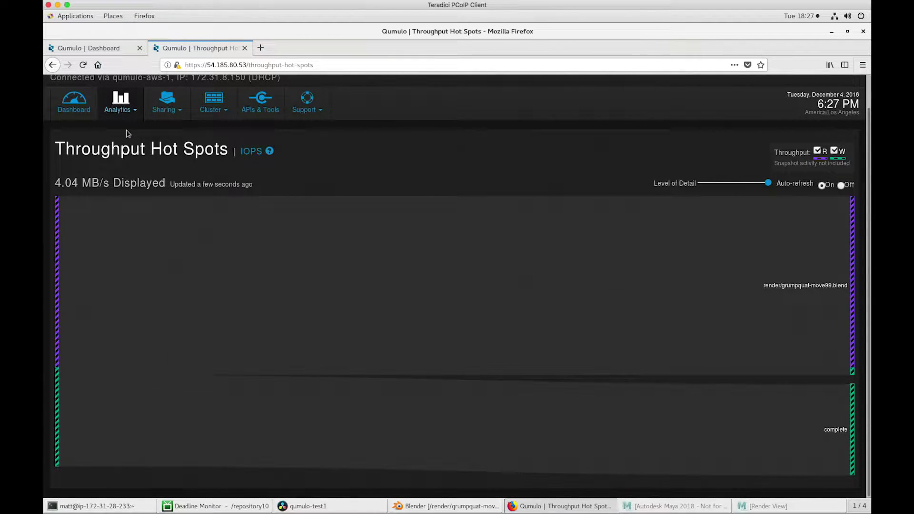
click(126, 110)
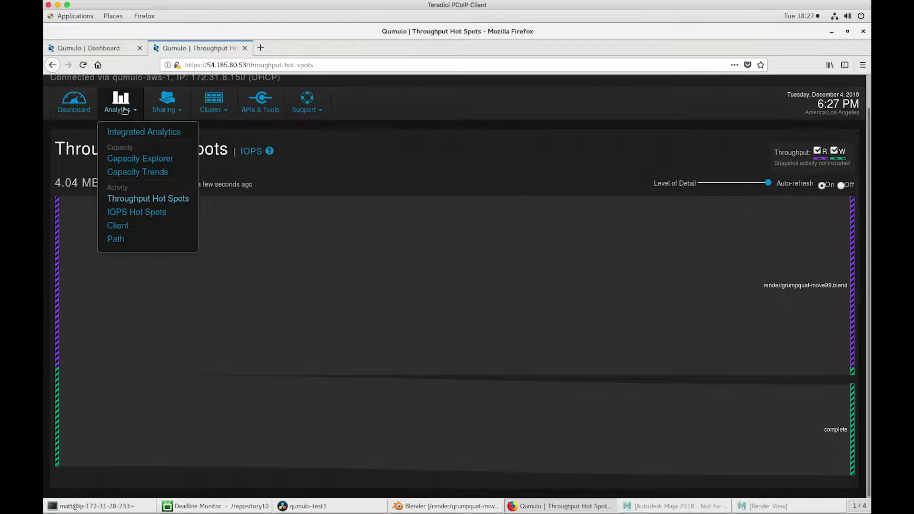
click(118, 226)
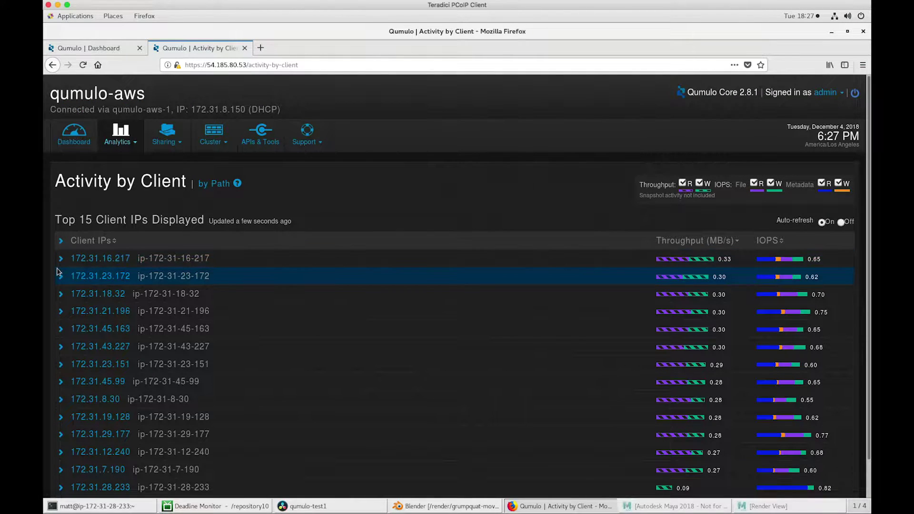
Expand clients 172.31.16.217 and 172.31.23.172 to reveal their render files
click(62, 260)
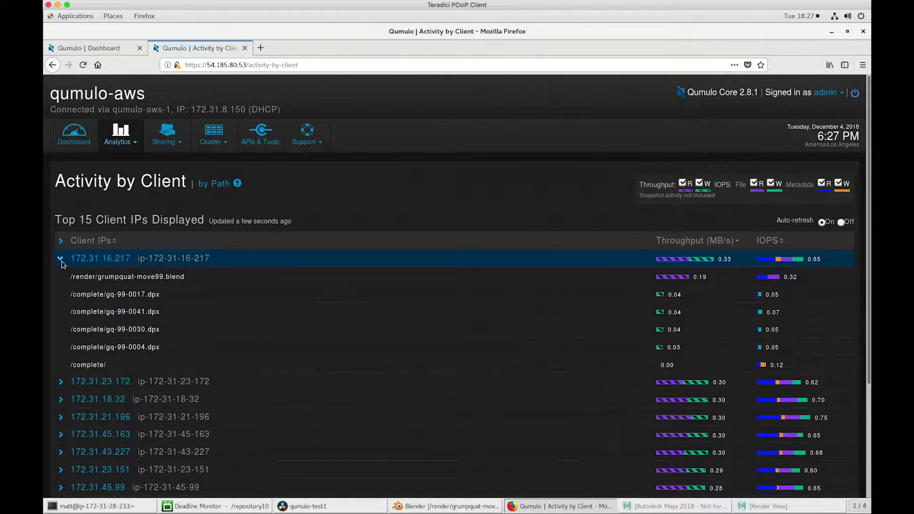
click(100, 381)
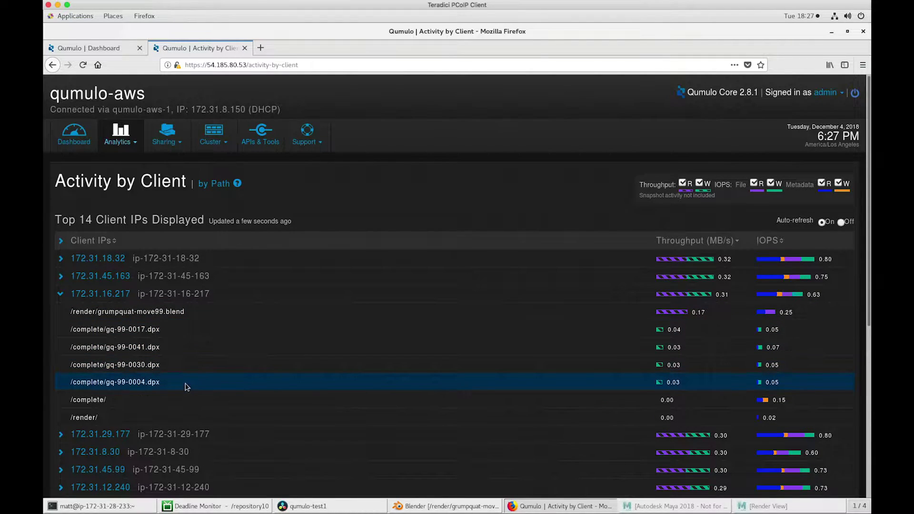
click(122, 136)
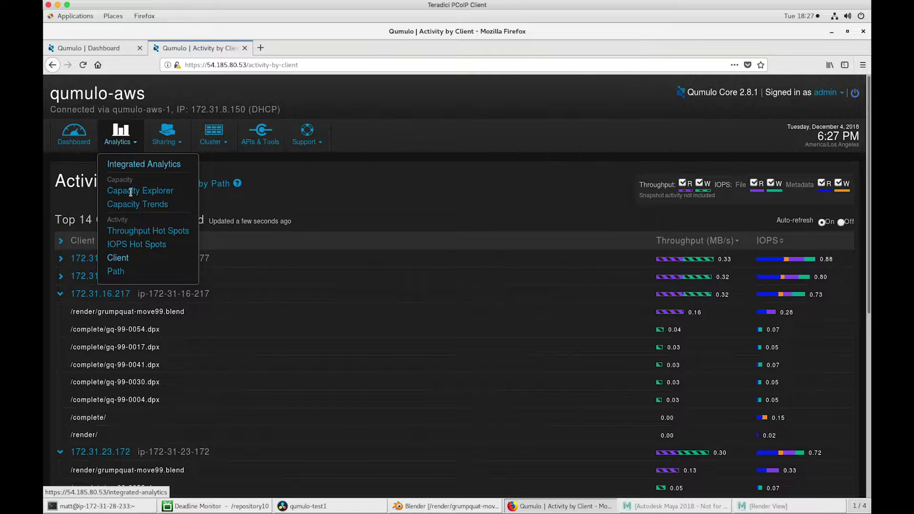
Show Activity by Path and expand the /complete/gq-99-0065.dpx and grumpquat-move99.blend rows
click(116, 272)
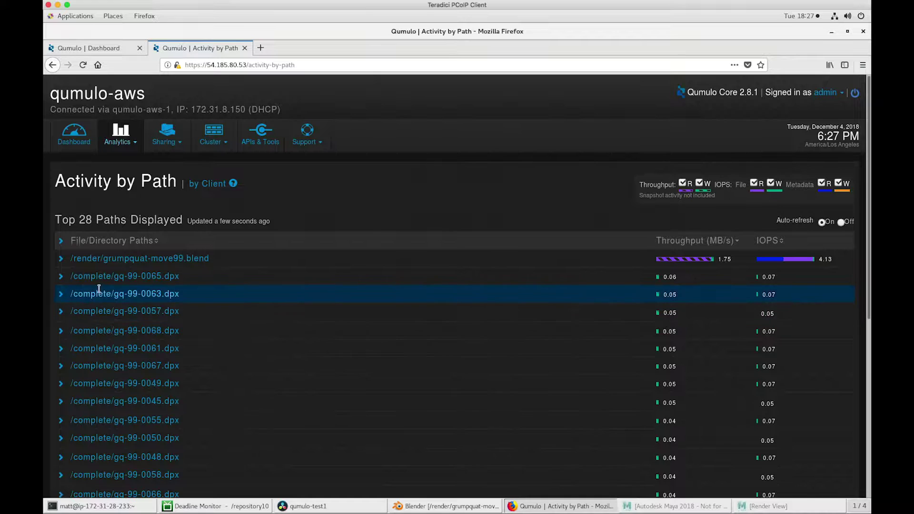
click(60, 277)
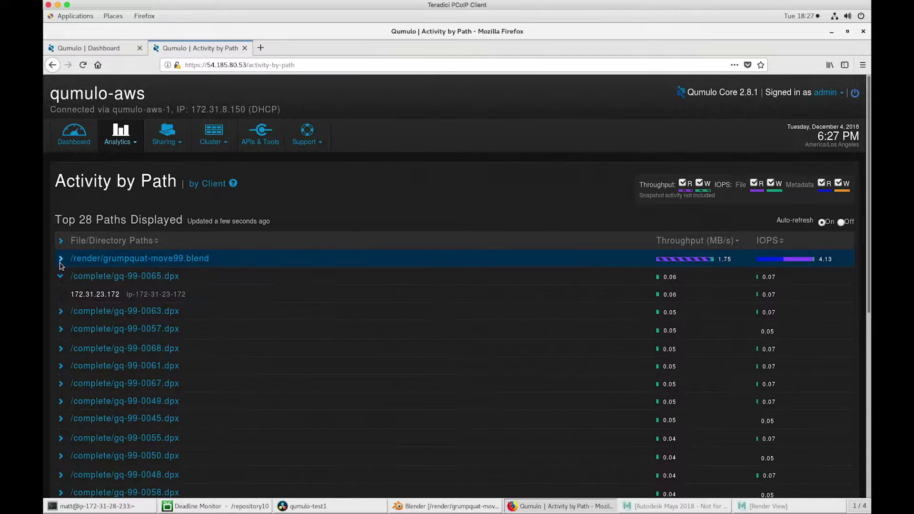
click(60, 258)
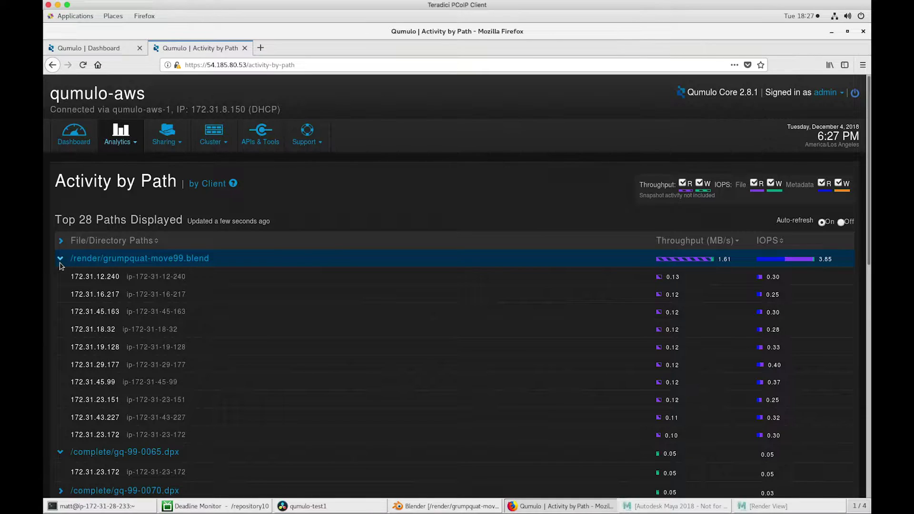
click(121, 141)
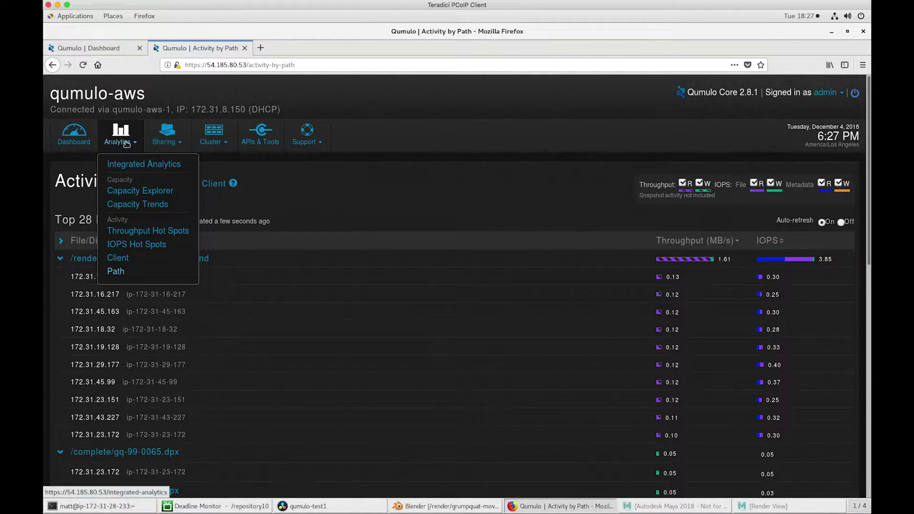
View the Integrated Analytics capacity map, return to Activity by Client, then go back to Deadline Monitor
click(131, 166)
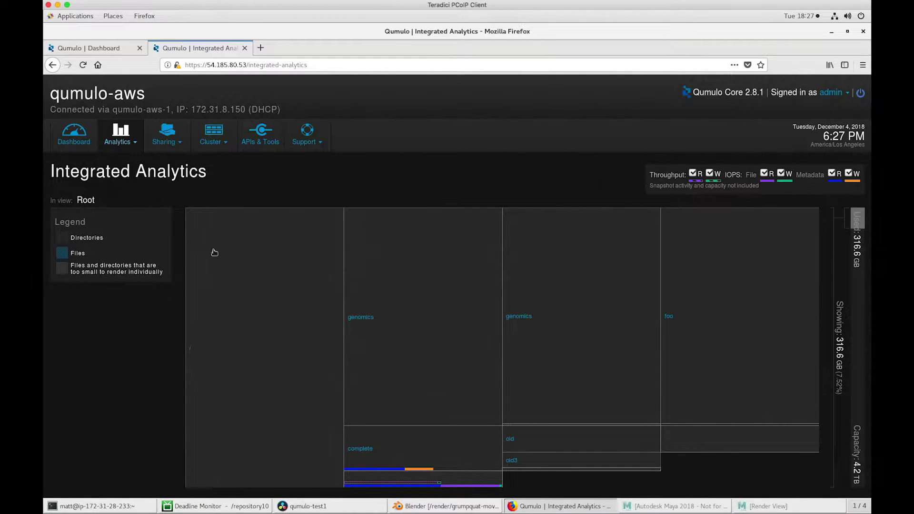
click(118, 136)
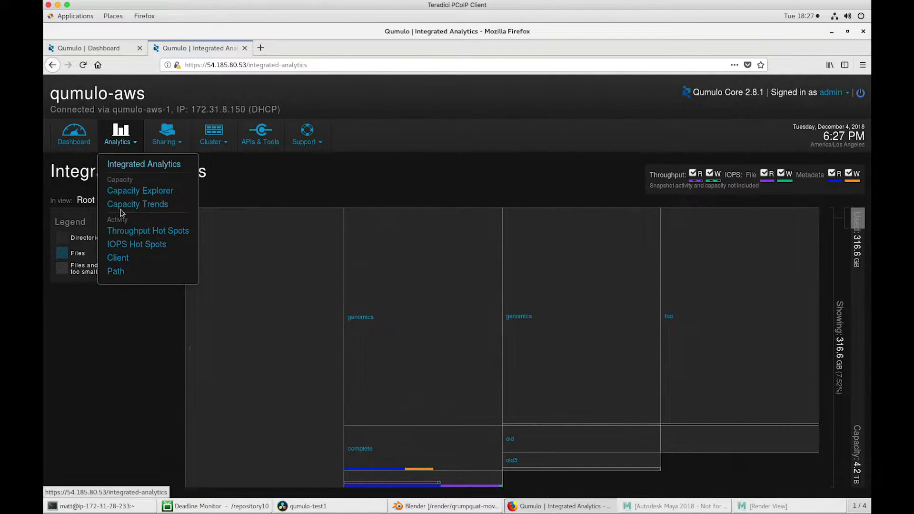
click(125, 259)
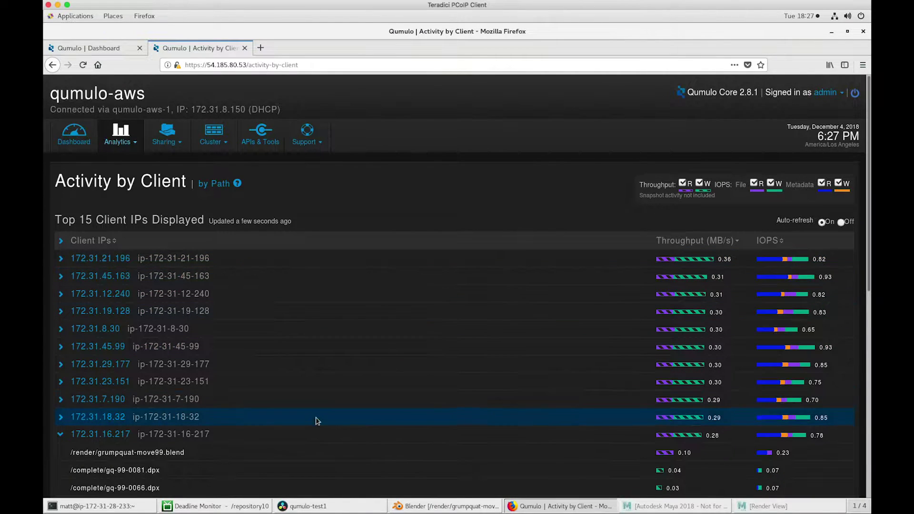
click(214, 506)
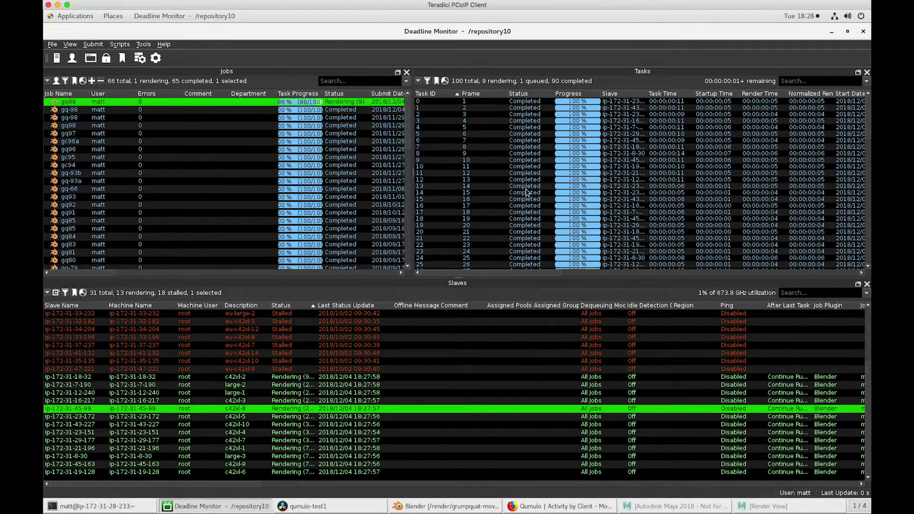
scroll(528, 193, down, 5)
scroll(528, 192, down, 5)
scroll(529, 193, down, 3)
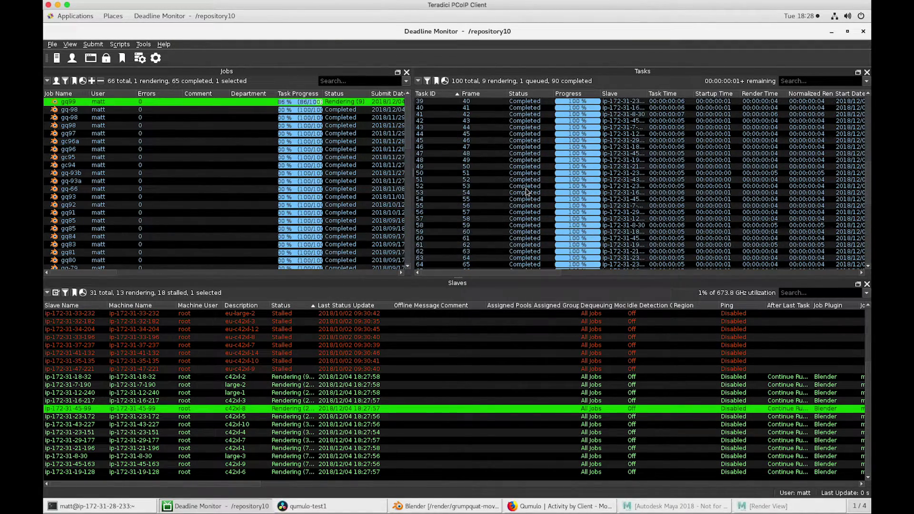
scroll(528, 193, down, 5)
scroll(529, 193, down, 5)
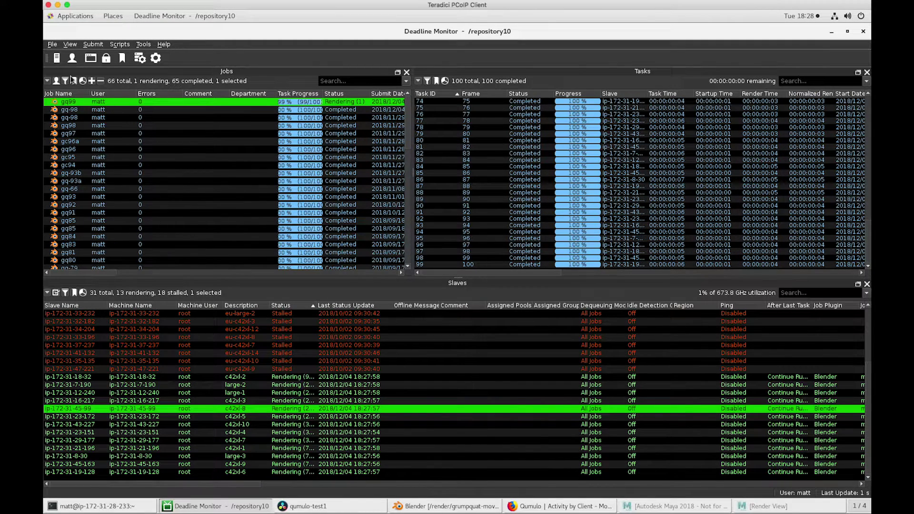
Verify all 100 gq99 tasks are completed and open the desktop Applications menu
click(67, 17)
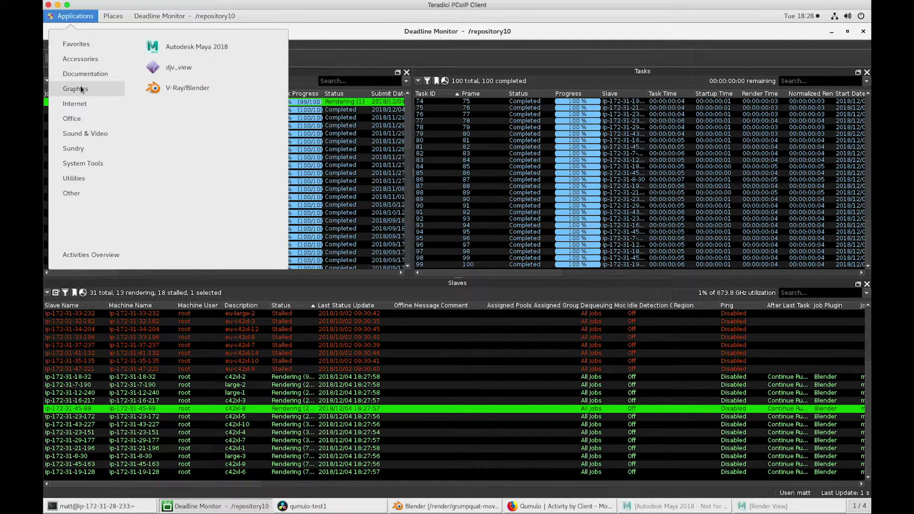
Launch djv_view and play gq-99-0001-0100.dpx from the /complete folder
click(177, 67)
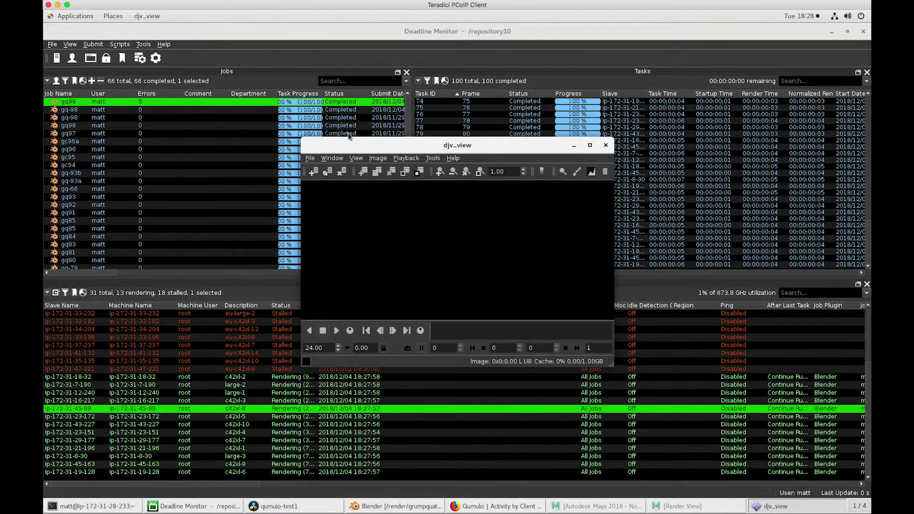
click(314, 174)
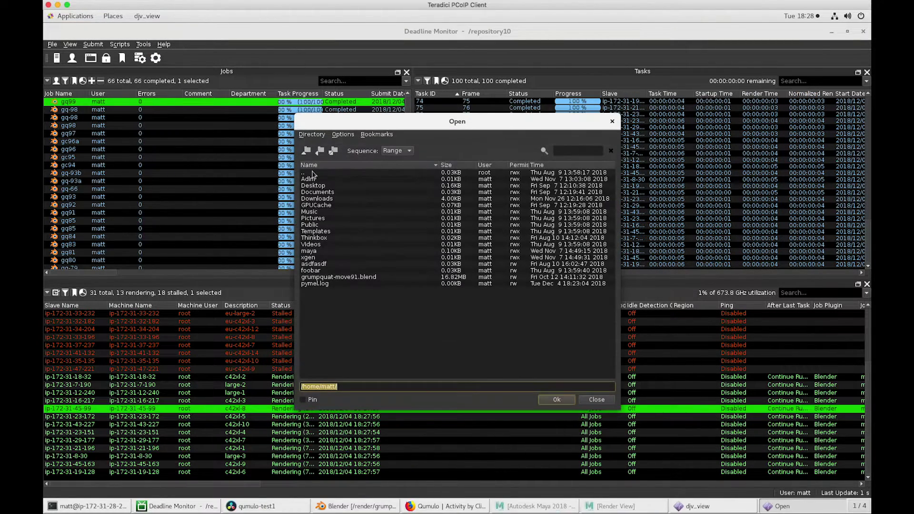
double_click(315, 173)
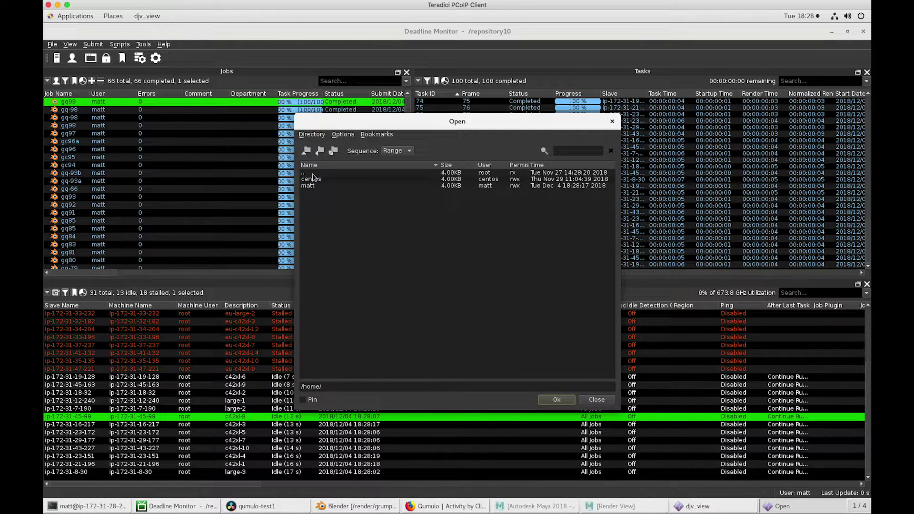
double_click(315, 174)
double_click(317, 199)
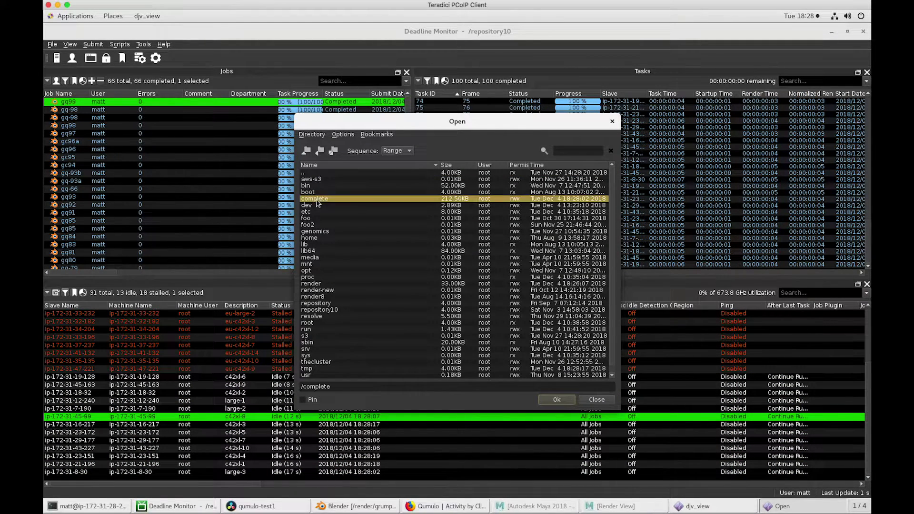
scroll(385, 307, down, 5)
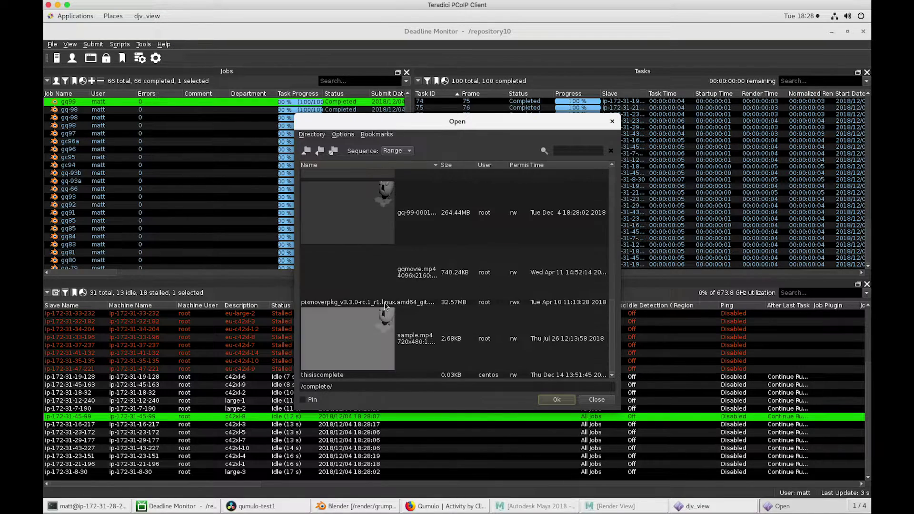
click(383, 204)
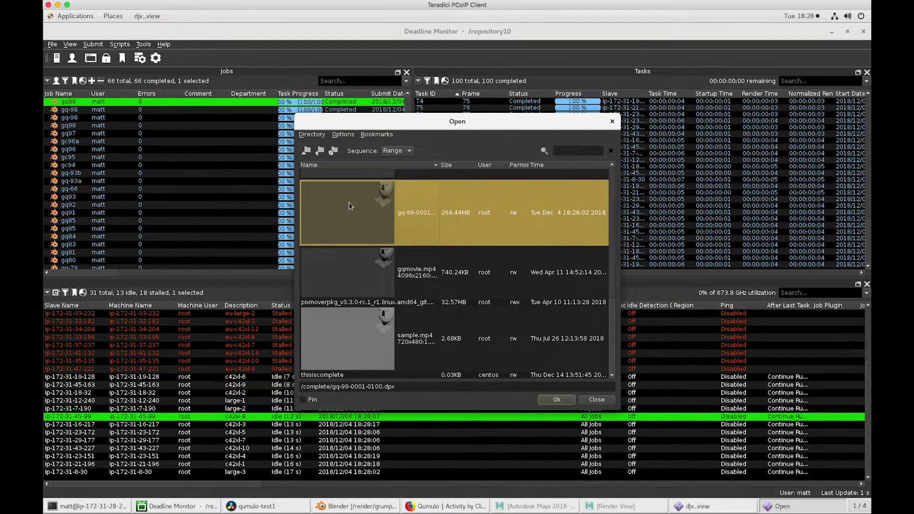
double_click(367, 212)
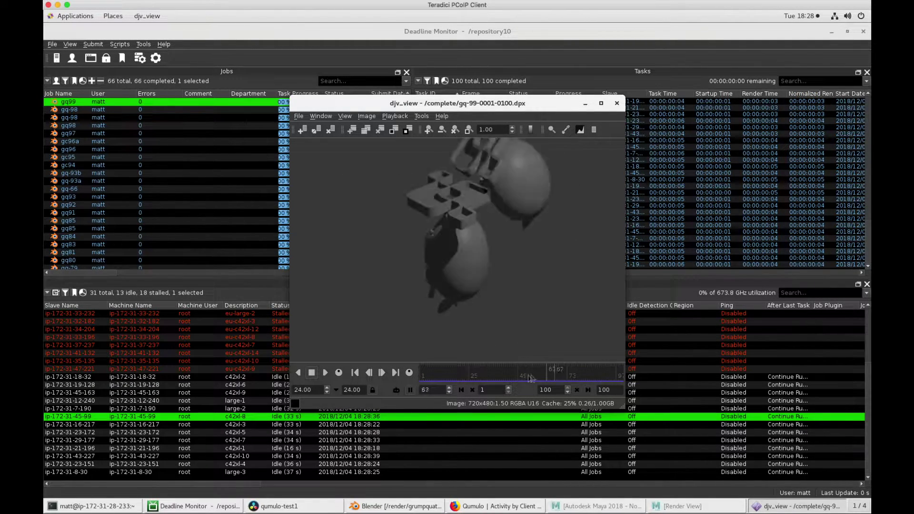
Close djv_view, then move the playhead back and play the qumulo-test1 timeline
click(618, 105)
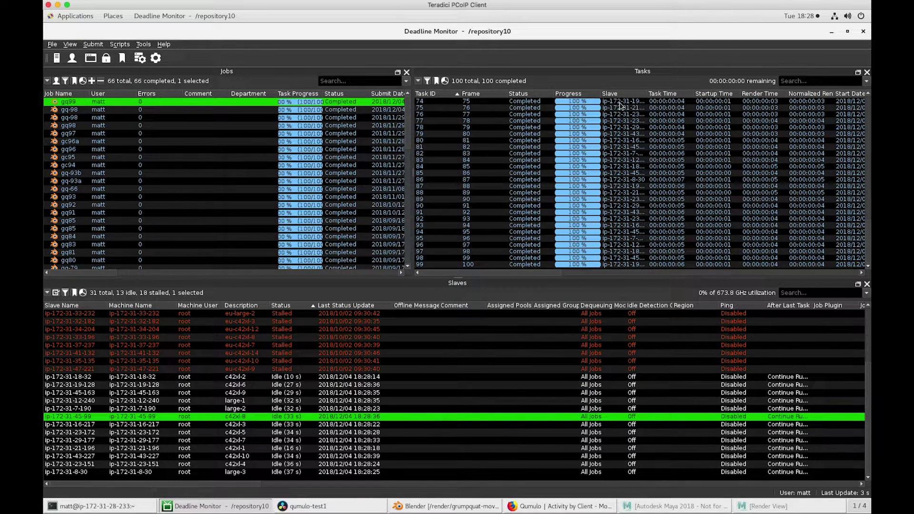
click(304, 506)
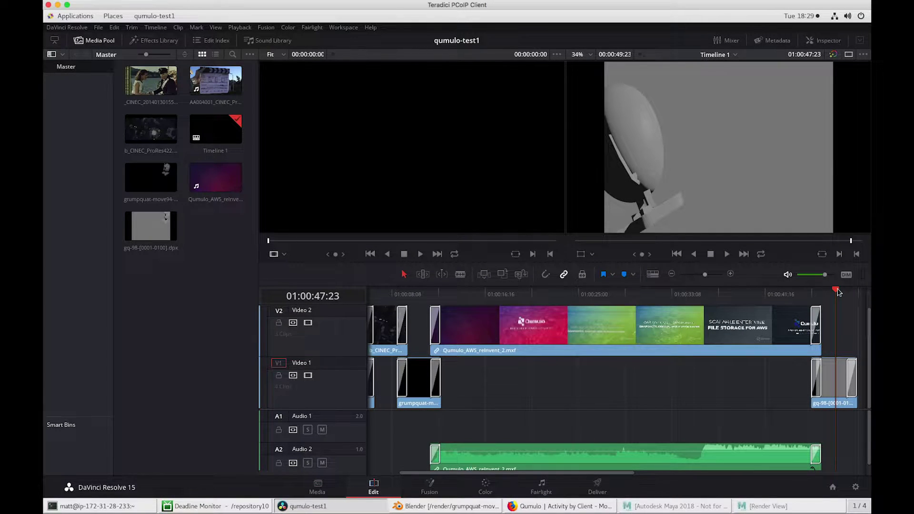
drag(838, 291, 391, 314)
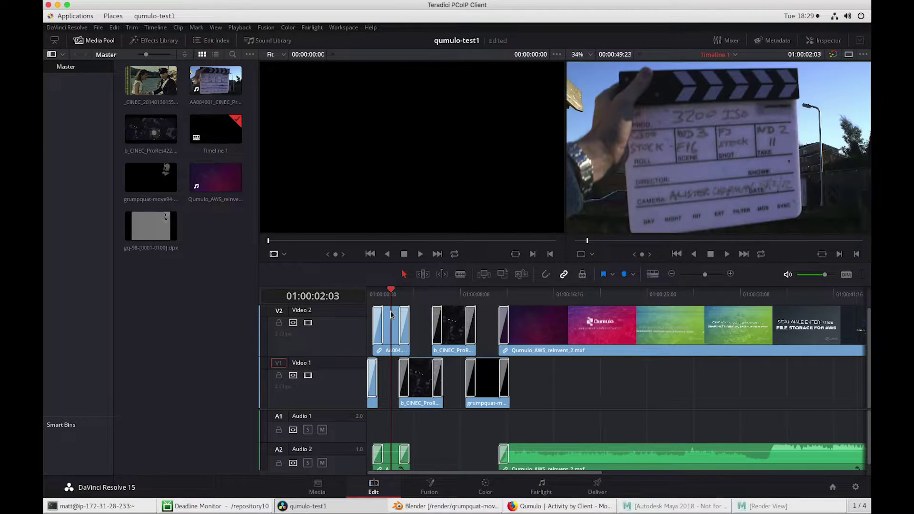
key(space)
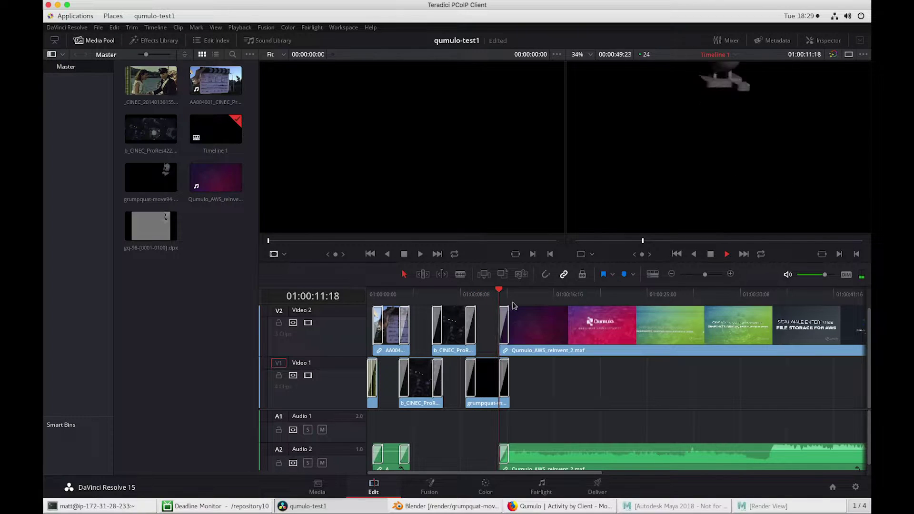
key(space)
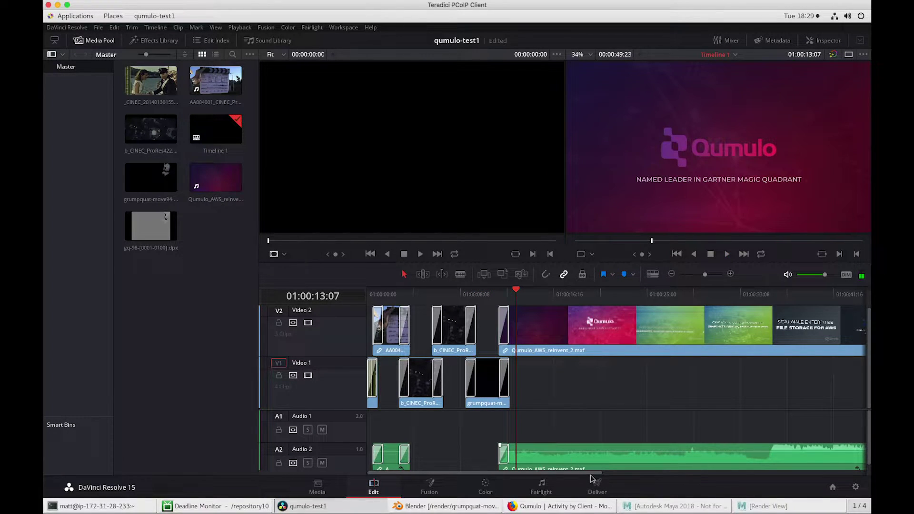
drag(591, 474, 736, 472)
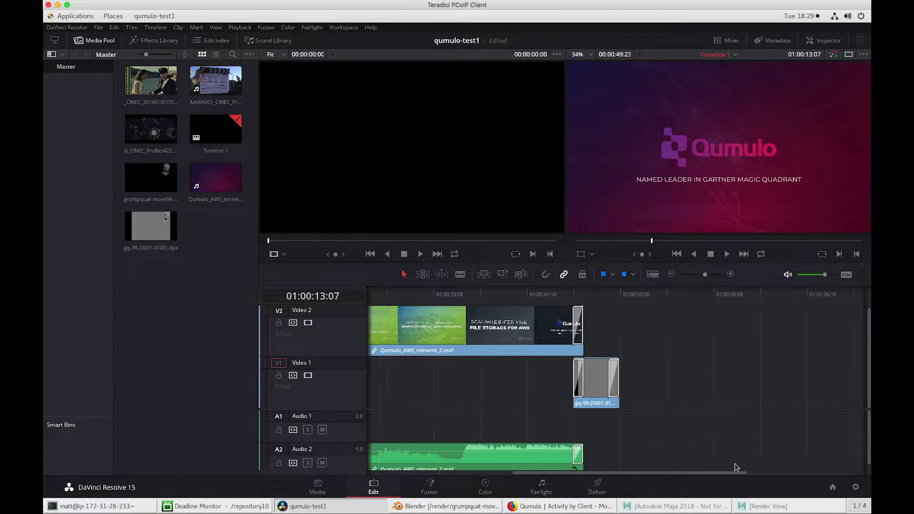
click(98, 27)
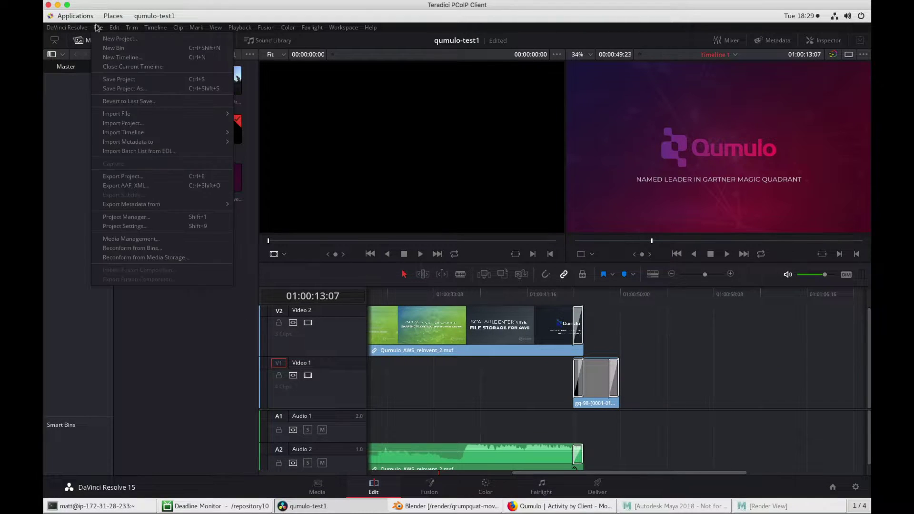
Start Import Media and browse the computer's drives into the root / drive
click(164, 116)
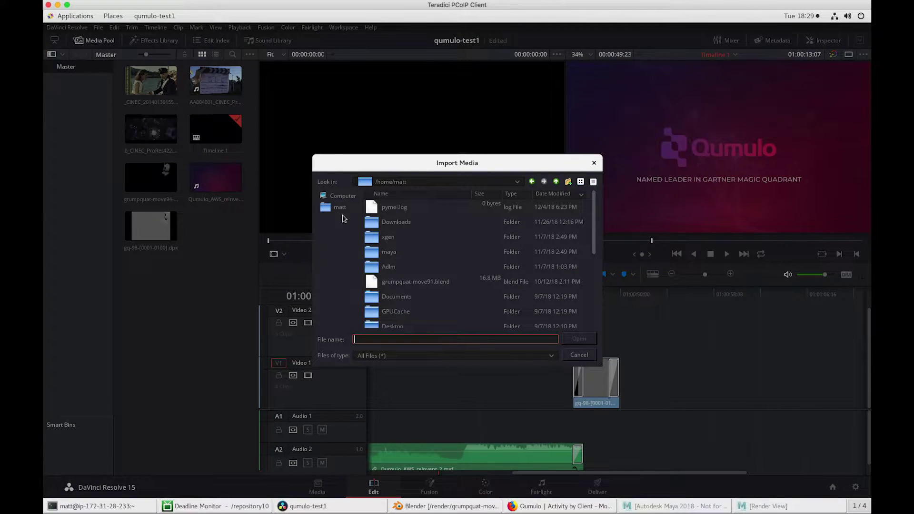
click(340, 197)
click(375, 206)
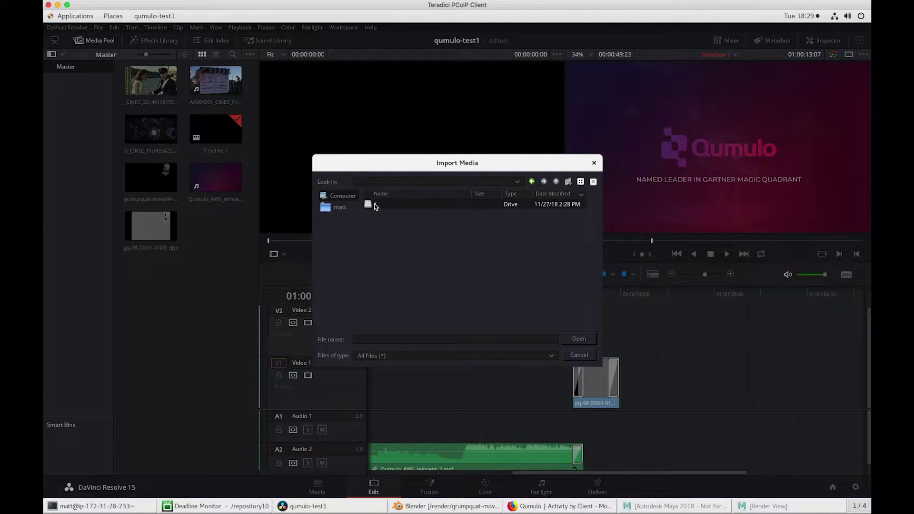
double_click(374, 206)
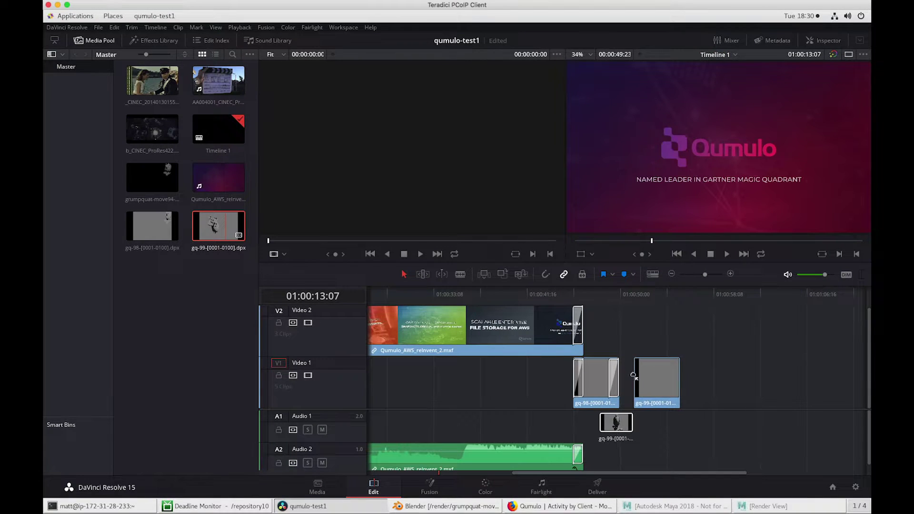
Drop the gq-99 clip on V2 after Qumulo_AWS_reInvent_2.mxf, select it and scrub over it
mouse_move(254, 230)
mouse_down()
mouse_move(603, 330)
mouse_move(608, 342)
mouse_up()
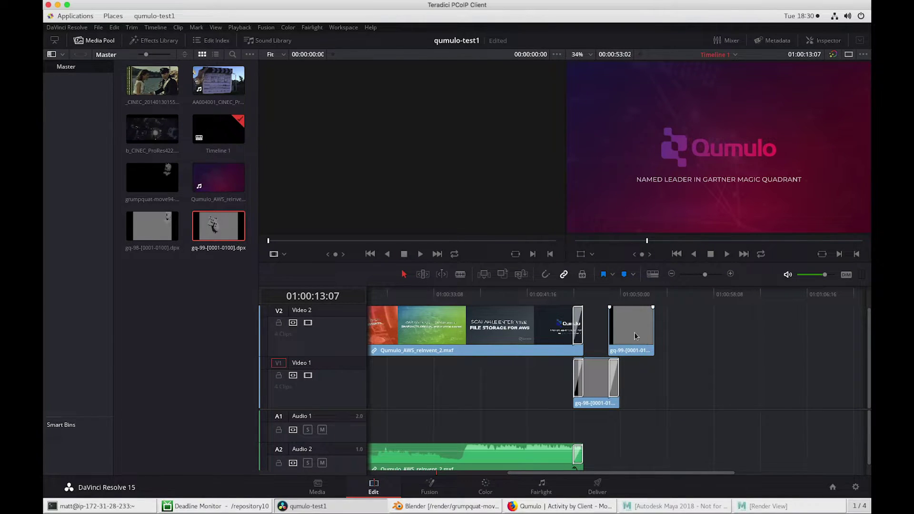
click(635, 336)
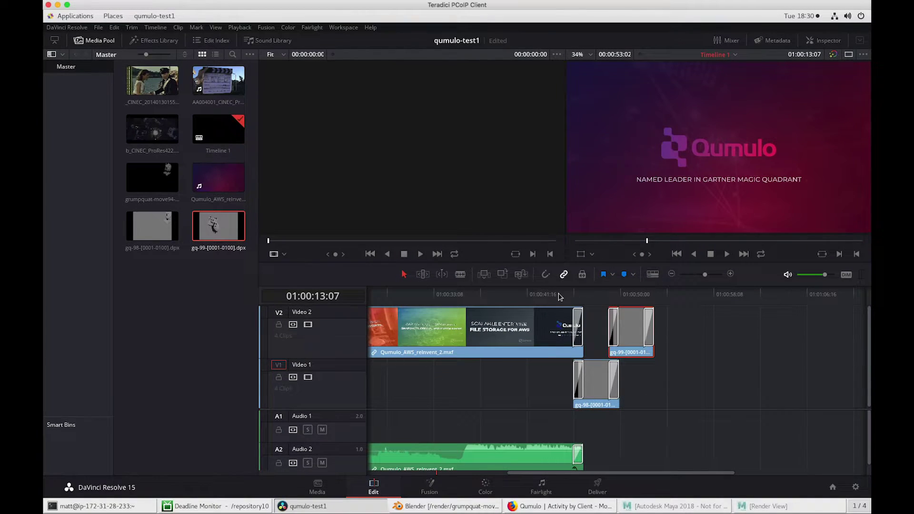
drag(560, 295, 526, 296)
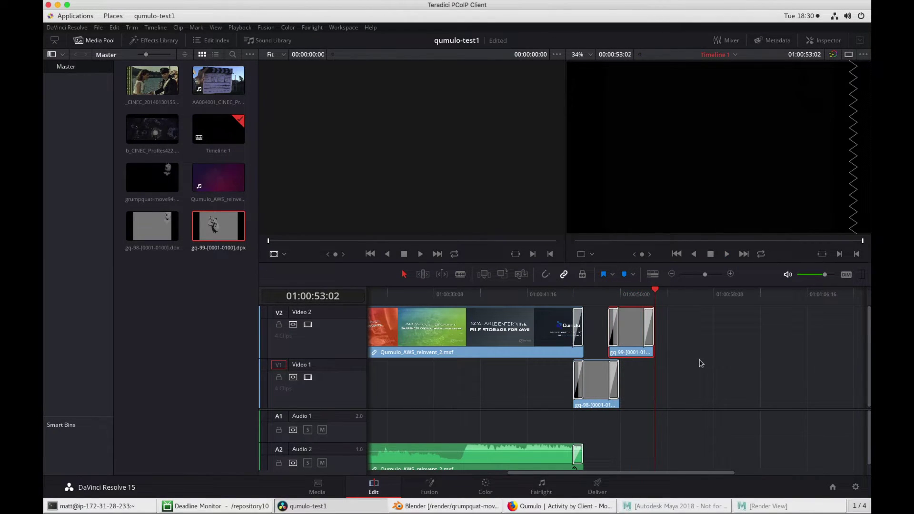
click(561, 506)
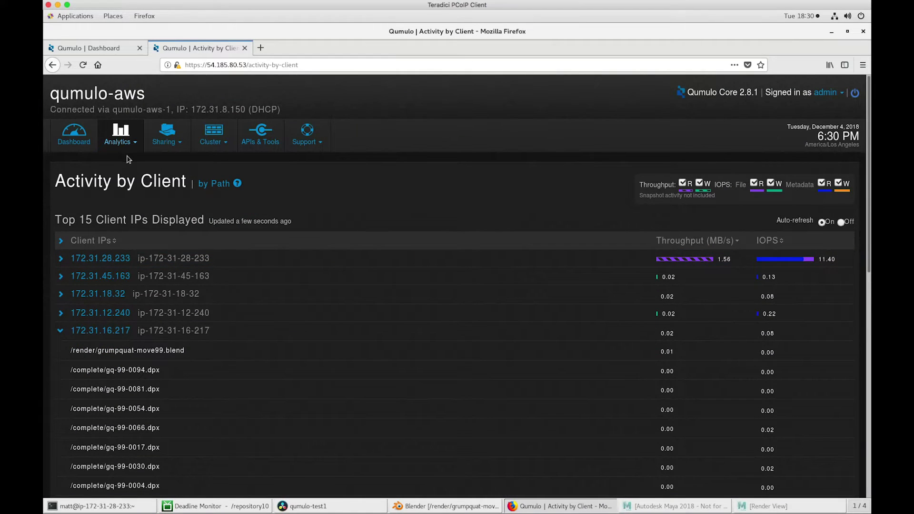
Expand 172.31.28.233 to show its mxf and gq-99 files, then expand 172.31.45.163
click(61, 258)
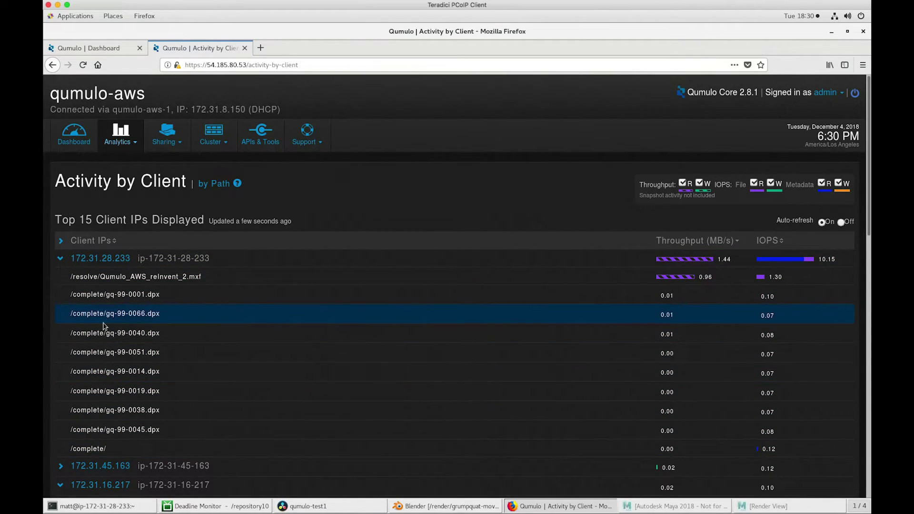
scroll(106, 315, down, 3)
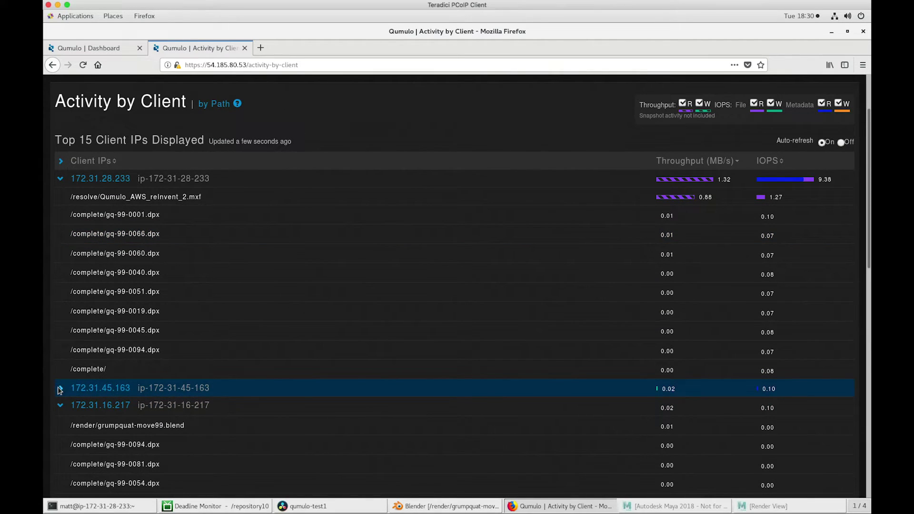
click(60, 389)
scroll(222, 391, down, 5)
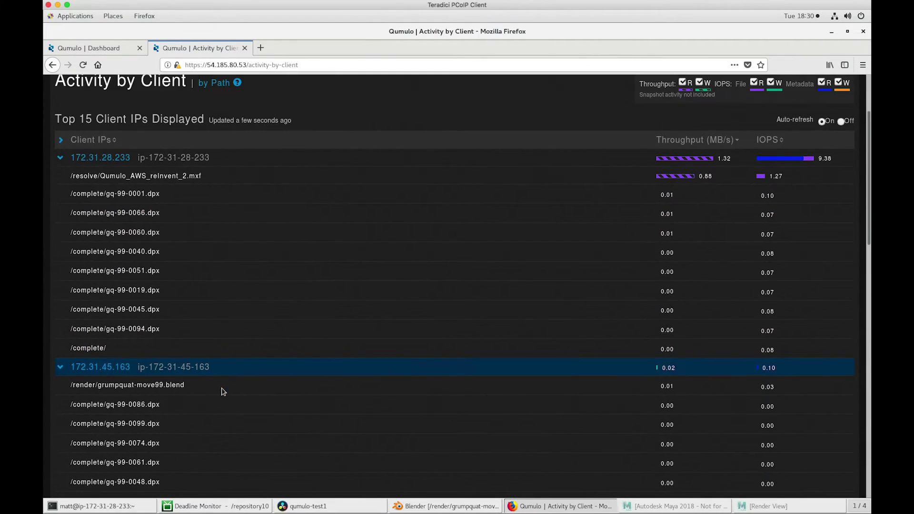
scroll(323, 200, up, 5)
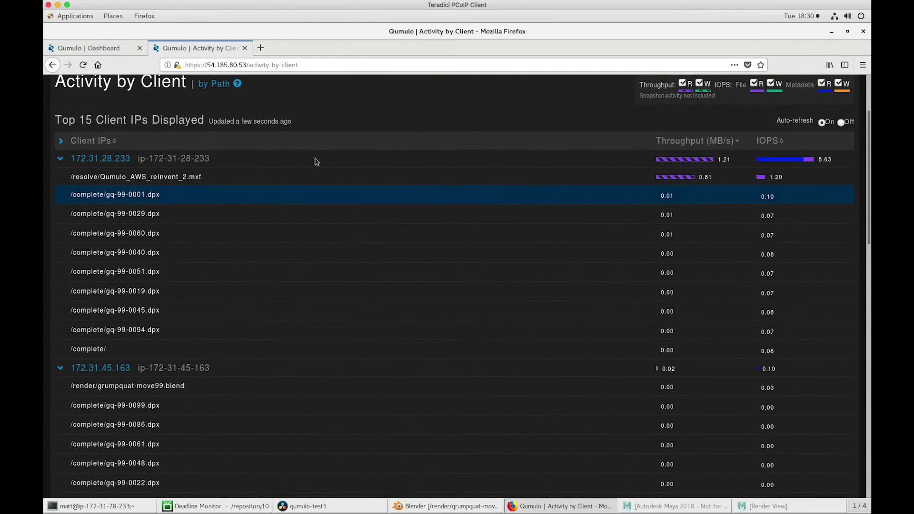
scroll(400, 172, up, 3)
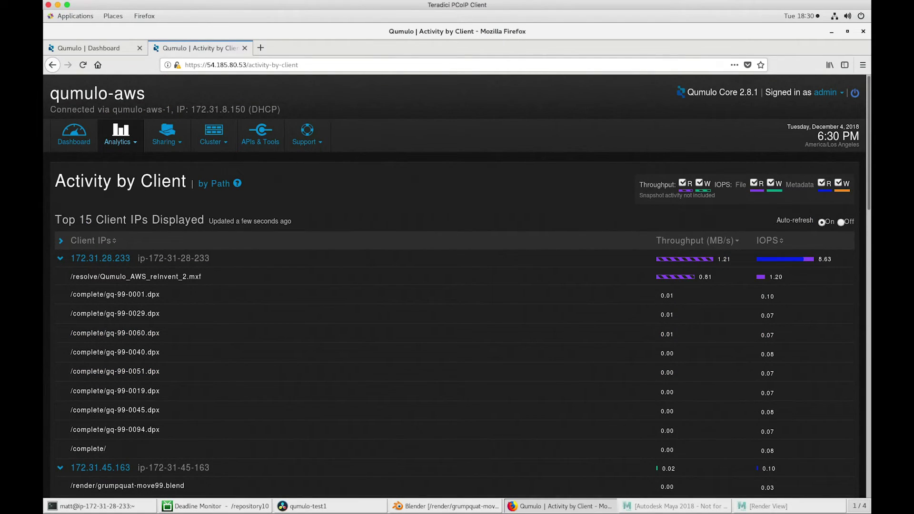